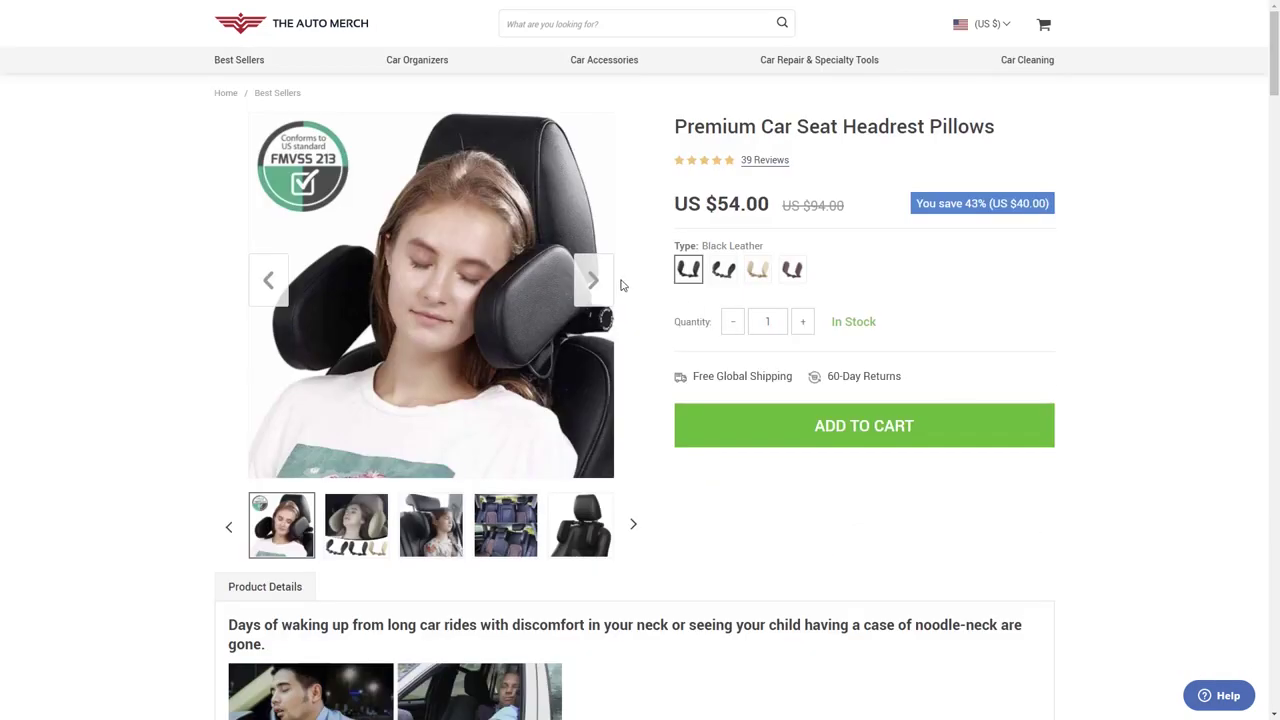
# Browse through the gallery images of the Premium Car Seat Headrest Pillows
pyautogui.click(593, 280)
pyautogui.click(612, 285)
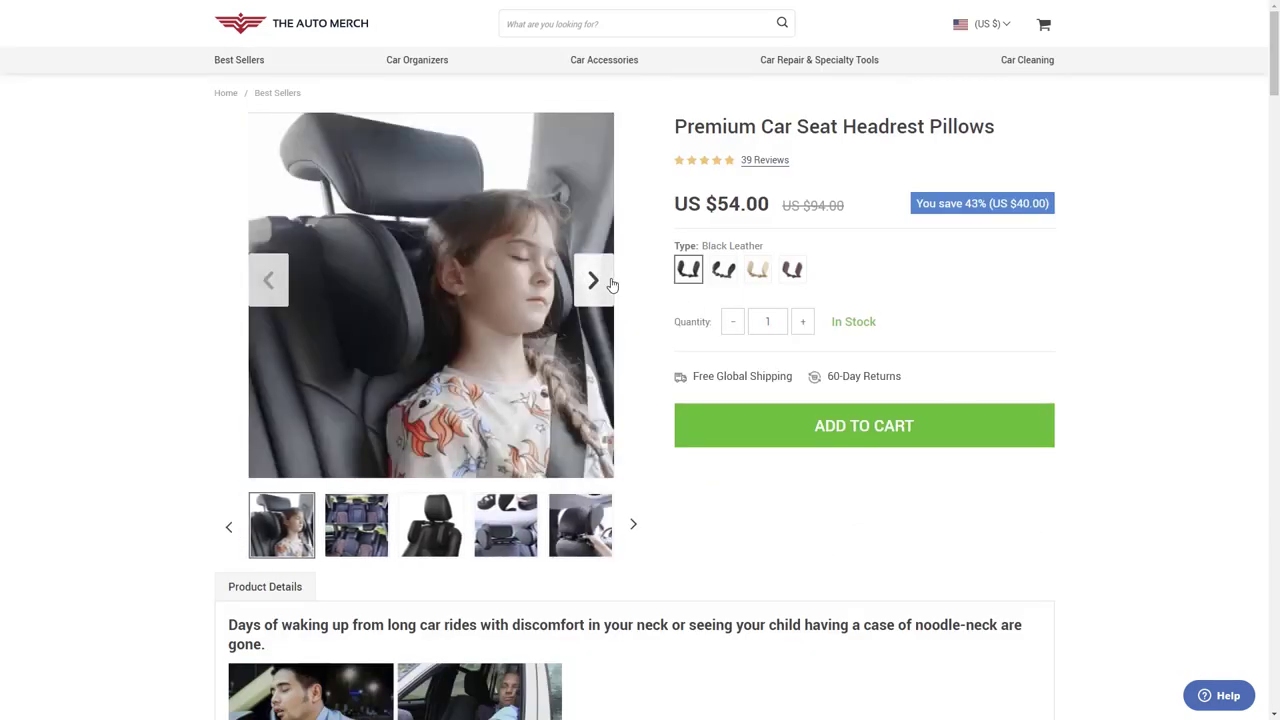
pyautogui.click(612, 285)
pyautogui.click(612, 285)
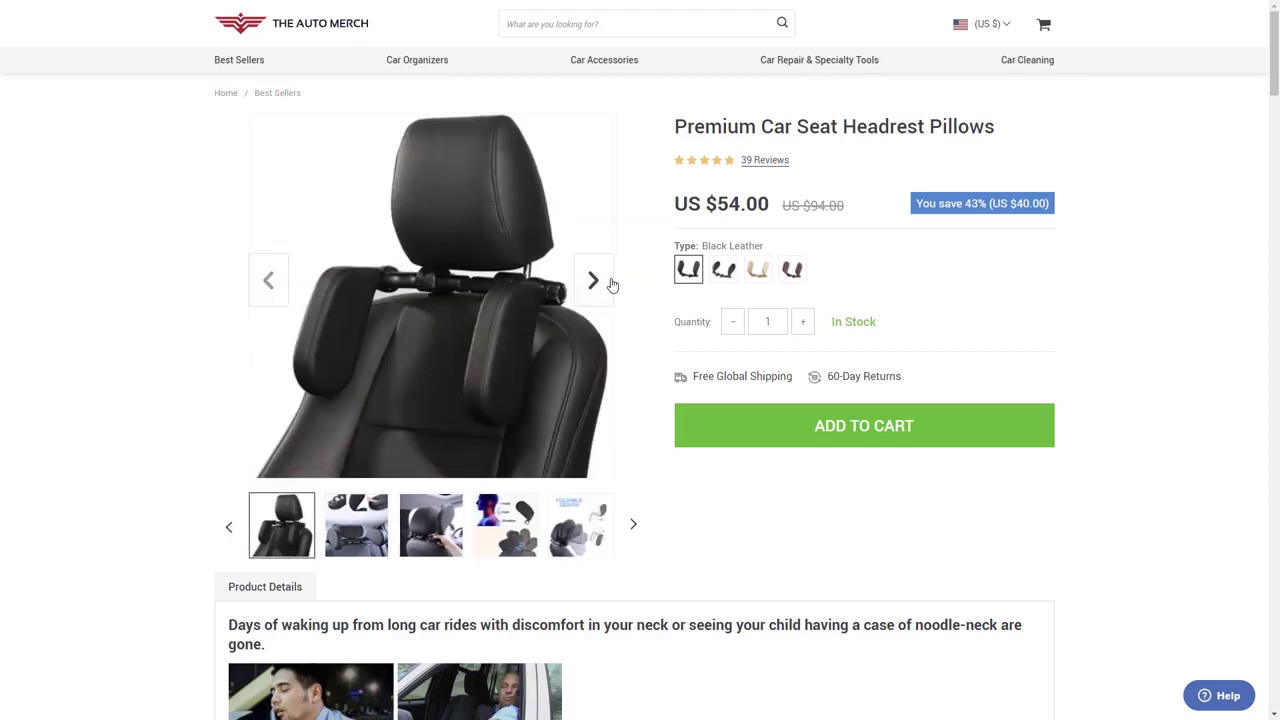
pyautogui.click(612, 285)
pyautogui.click(612, 285)
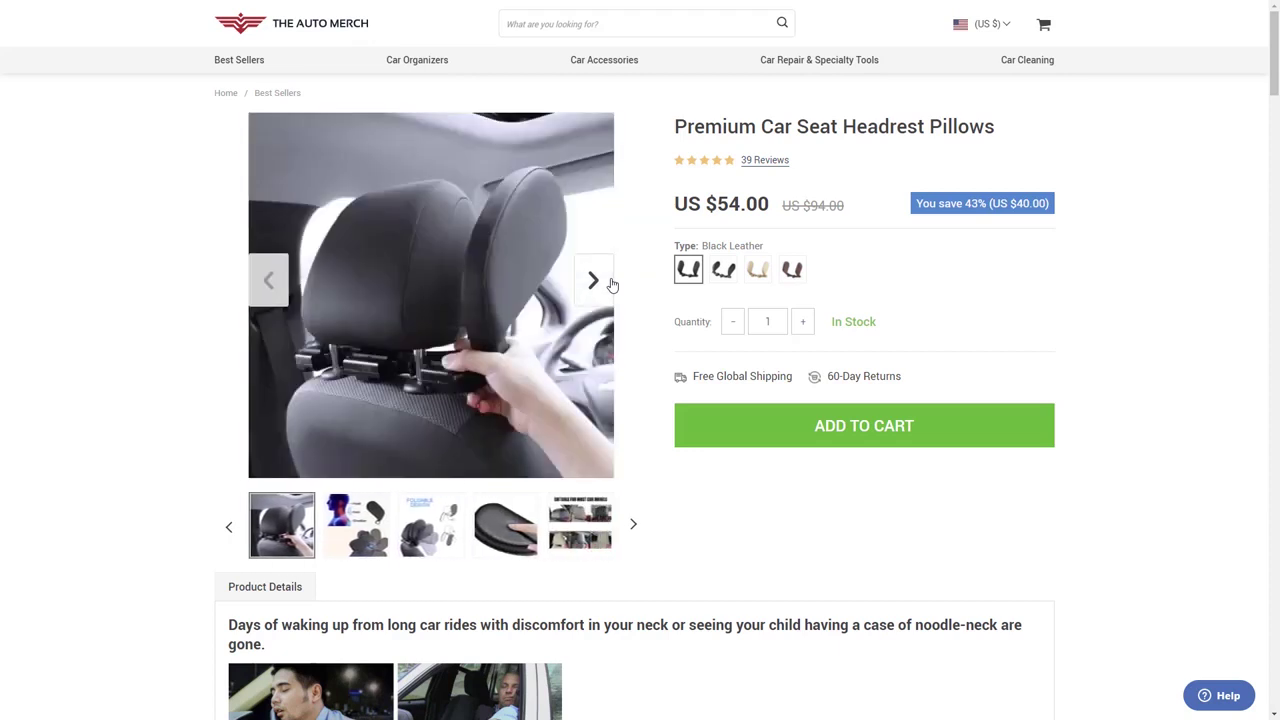
pyautogui.click(612, 285)
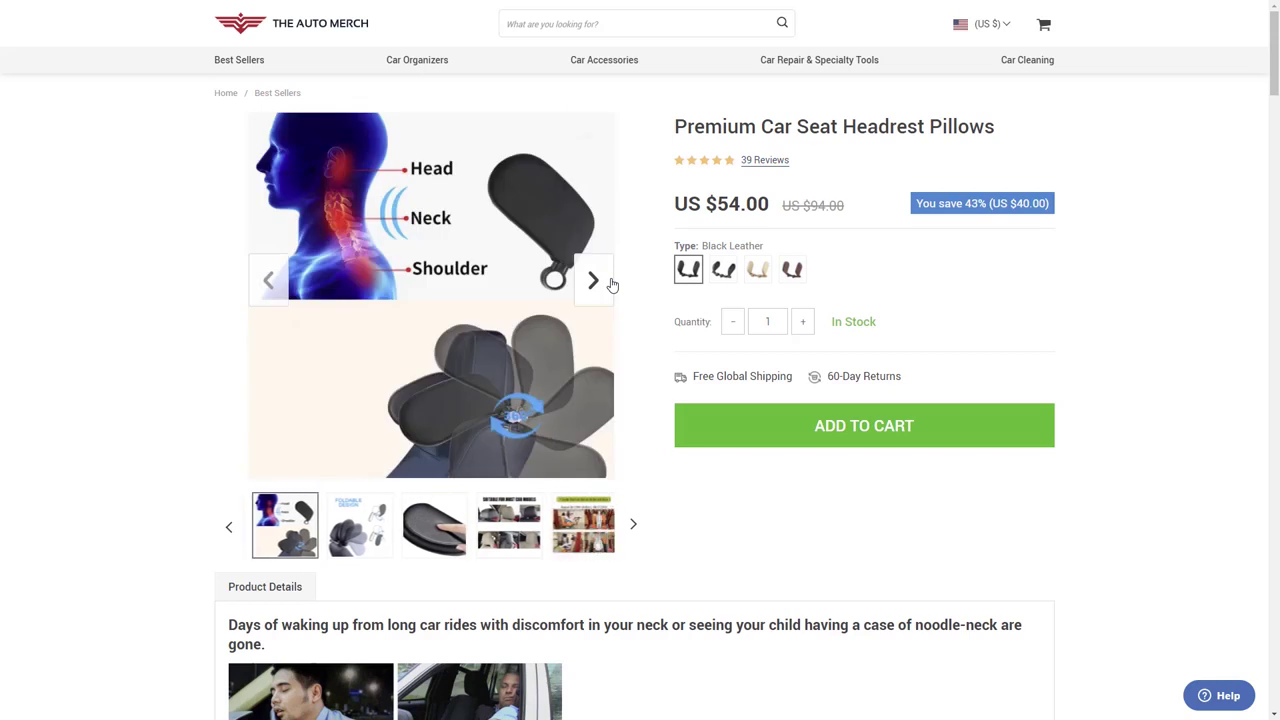
pyautogui.click(612, 285)
pyautogui.click(612, 285)
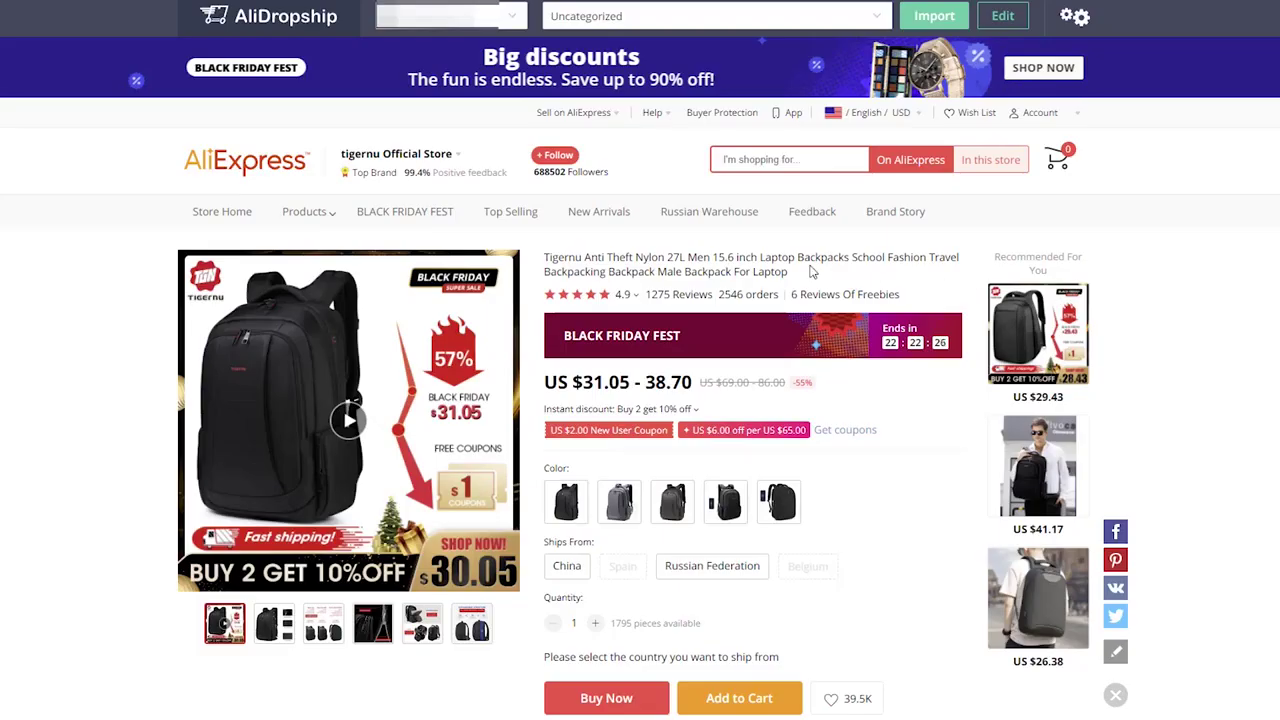
# Highlight the Tigernu laptop backpack's title, review count and order count on AliExpress, and import the product with AliDropship
pyautogui.moveTo(790, 276); pyautogui.dragTo(544, 258)
pyautogui.moveTo(781, 298); pyautogui.dragTo(646, 303)
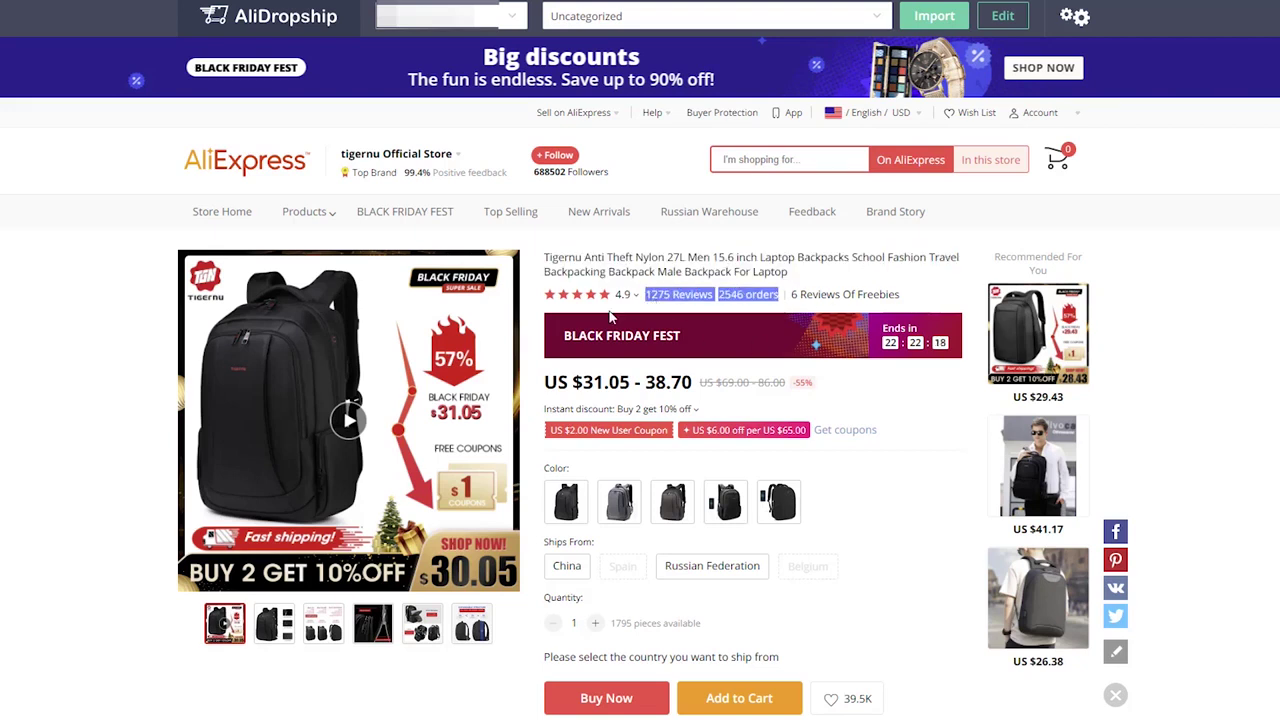
pyautogui.moveTo(601, 304)
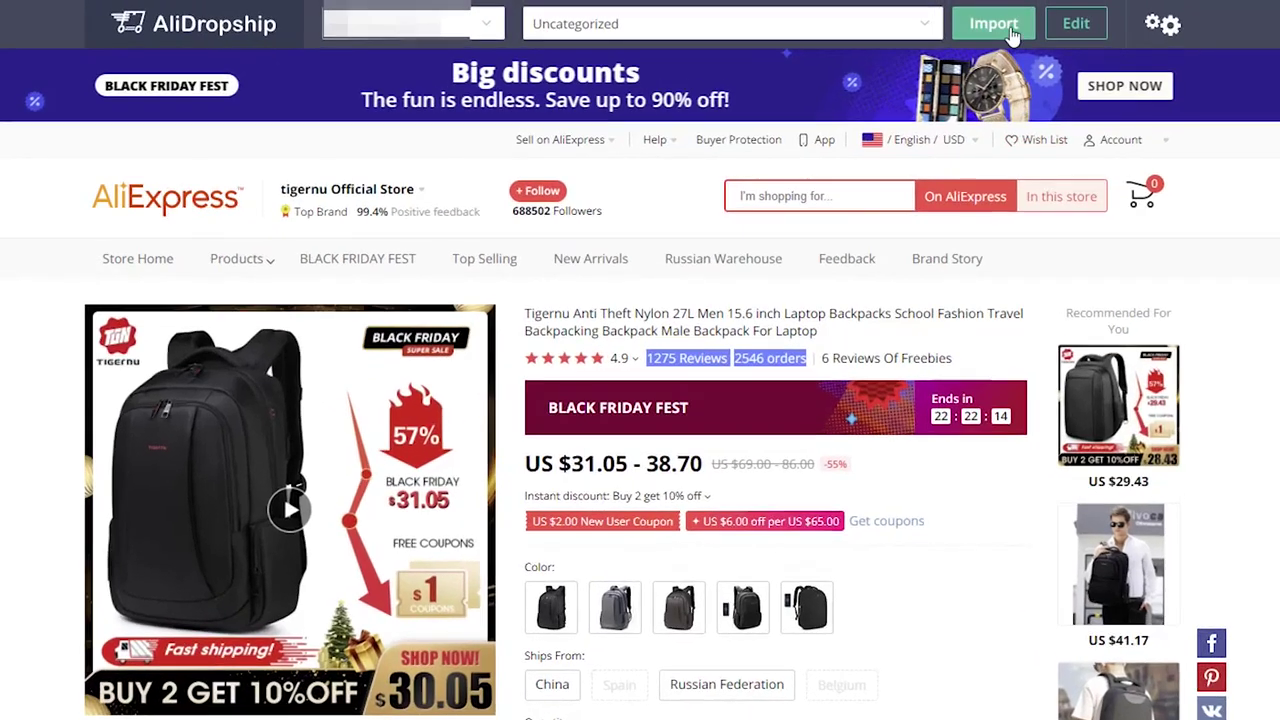
pyautogui.click(1012, 31)
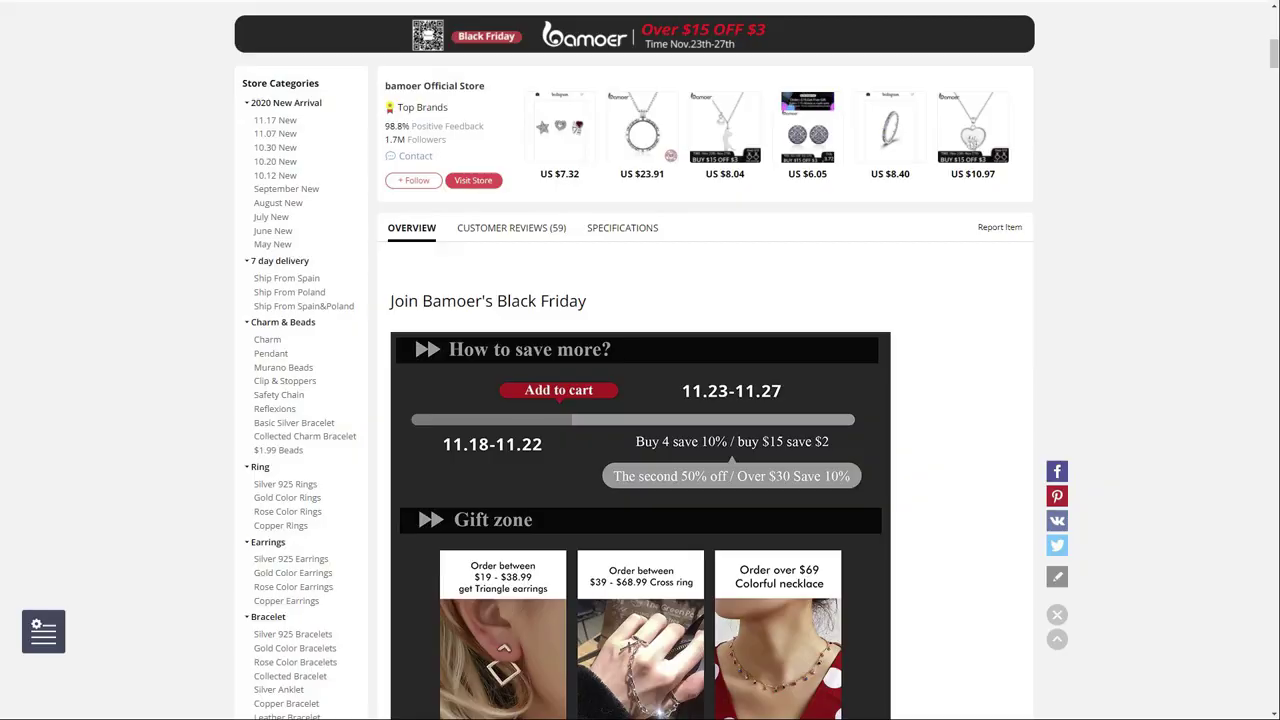
# Look through the promotional banners and product offers in the bamoer item's overview on AliExpress
pyautogui.scroll(-10, 640, 400)
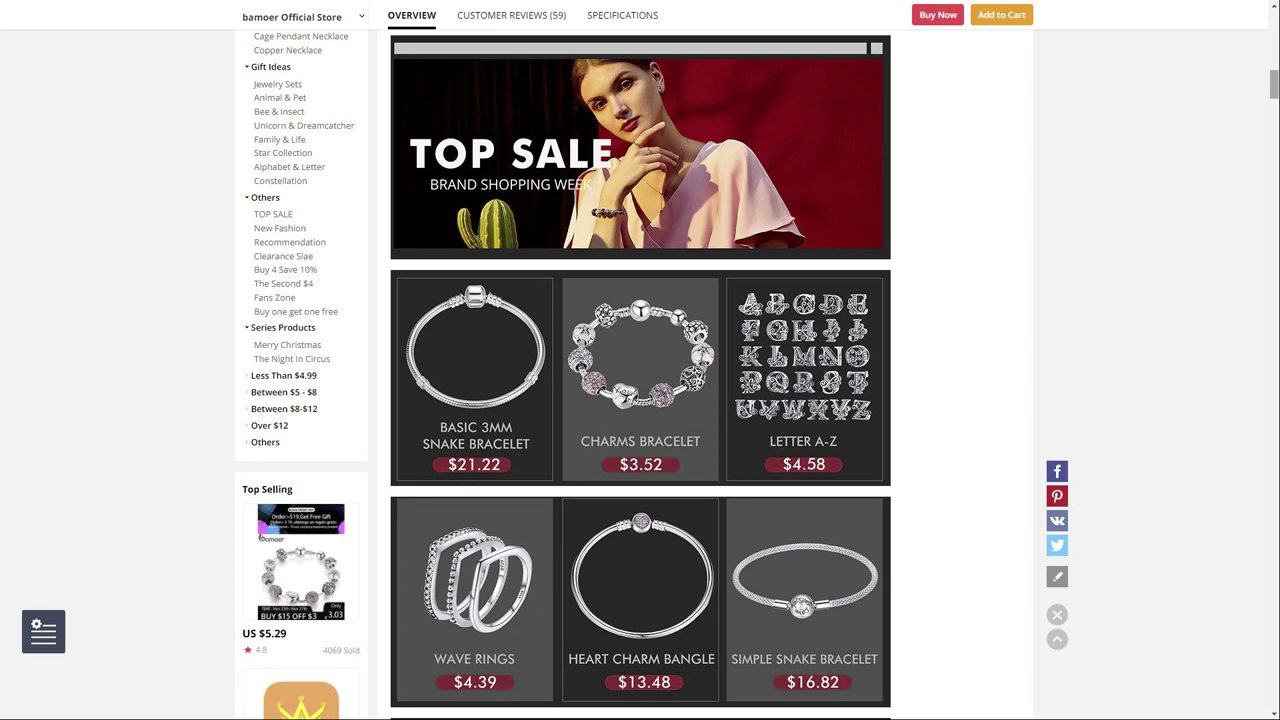
pyautogui.scroll(-15, 640, 400)
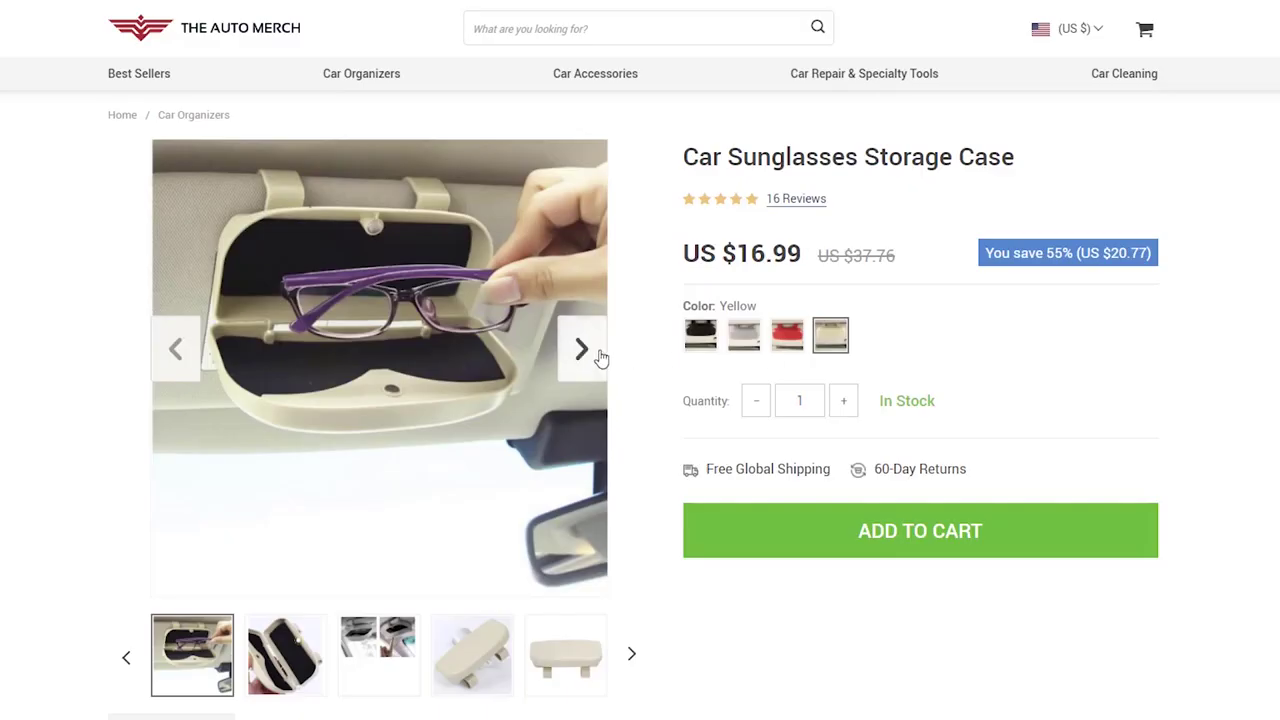
# Browse through the gallery images of the Car Sunglasses Storage Case
pyautogui.click(601, 357)
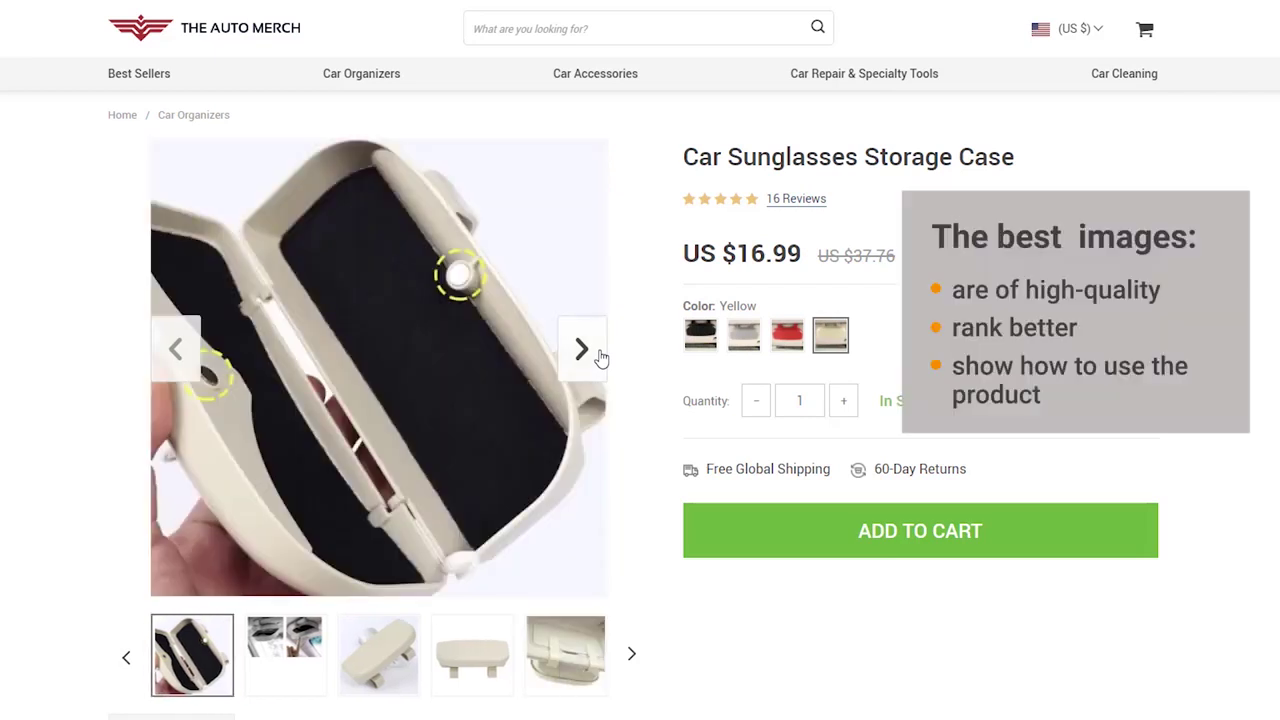
pyautogui.click(581, 349)
pyautogui.click(581, 349)
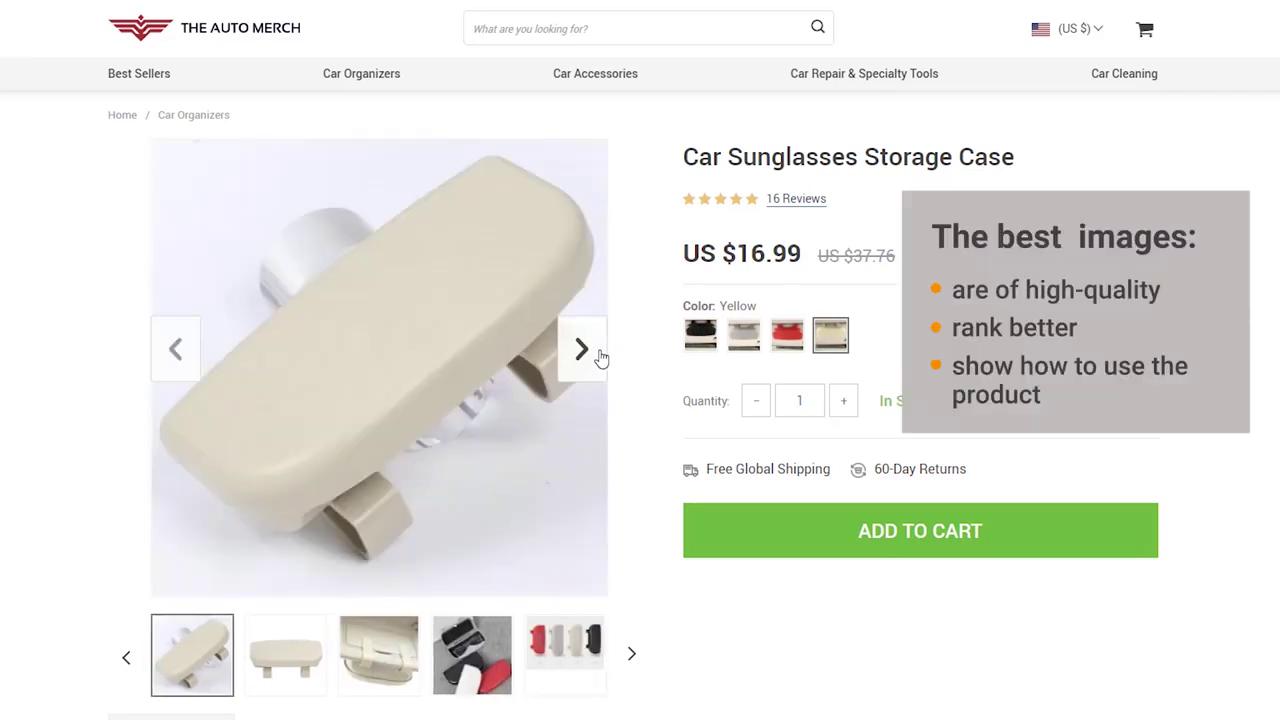
pyautogui.click(601, 357)
pyautogui.click(601, 357)
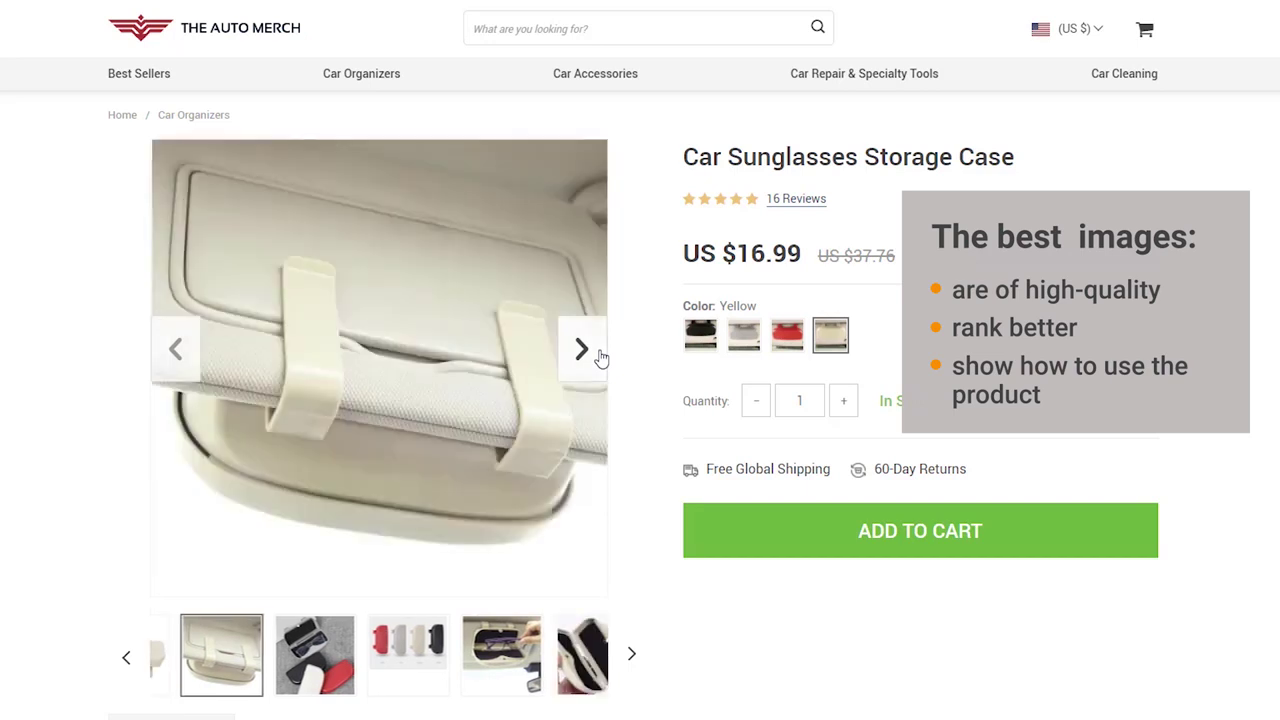
pyautogui.click(601, 357)
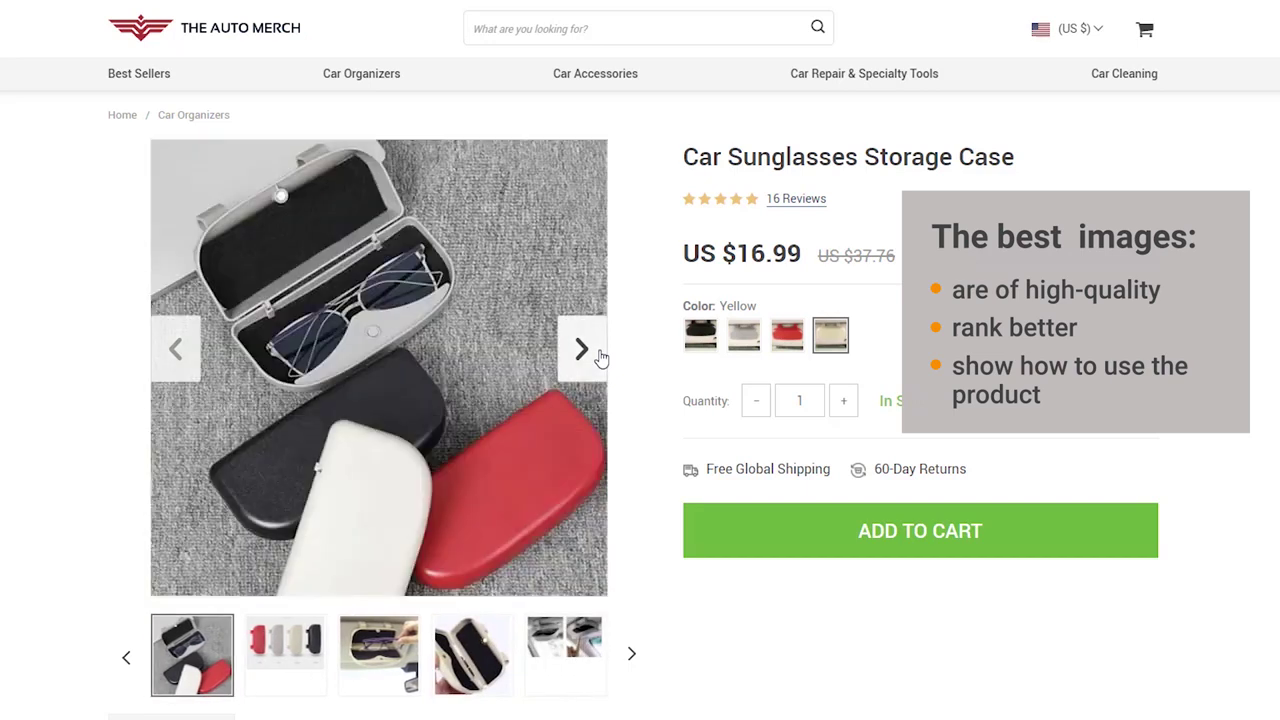
pyautogui.click(601, 357)
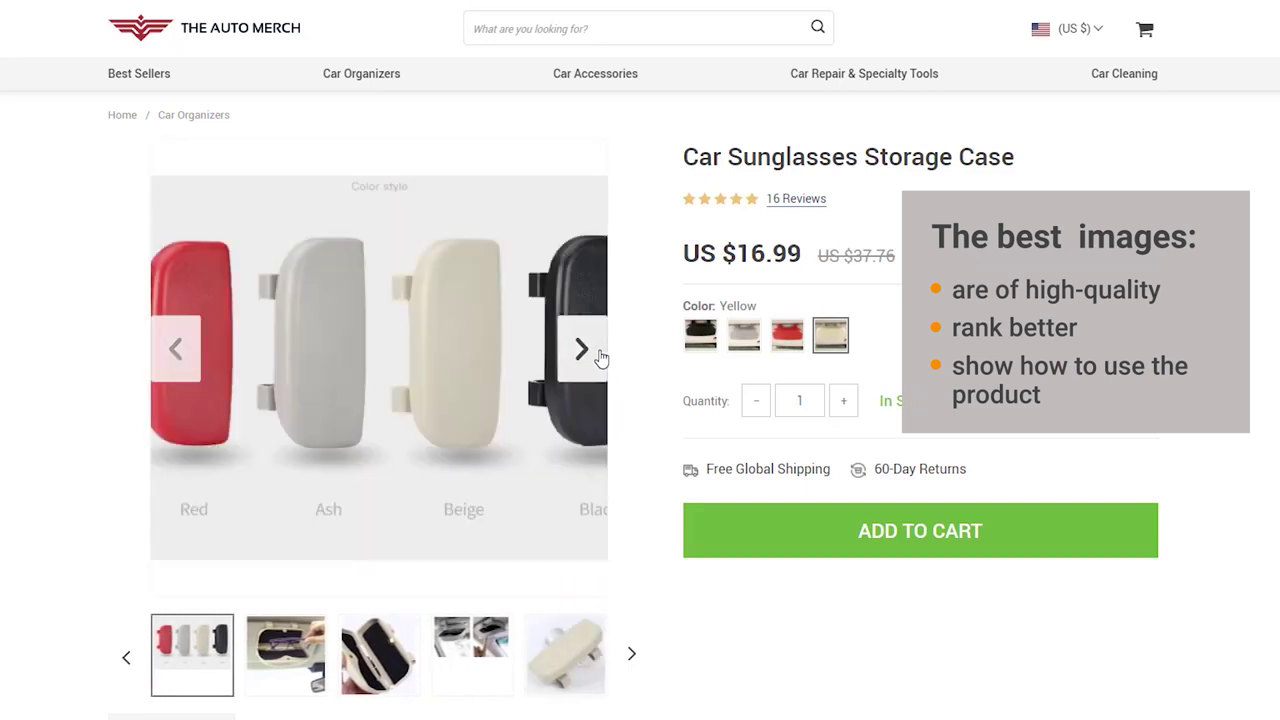
pyautogui.click(601, 357)
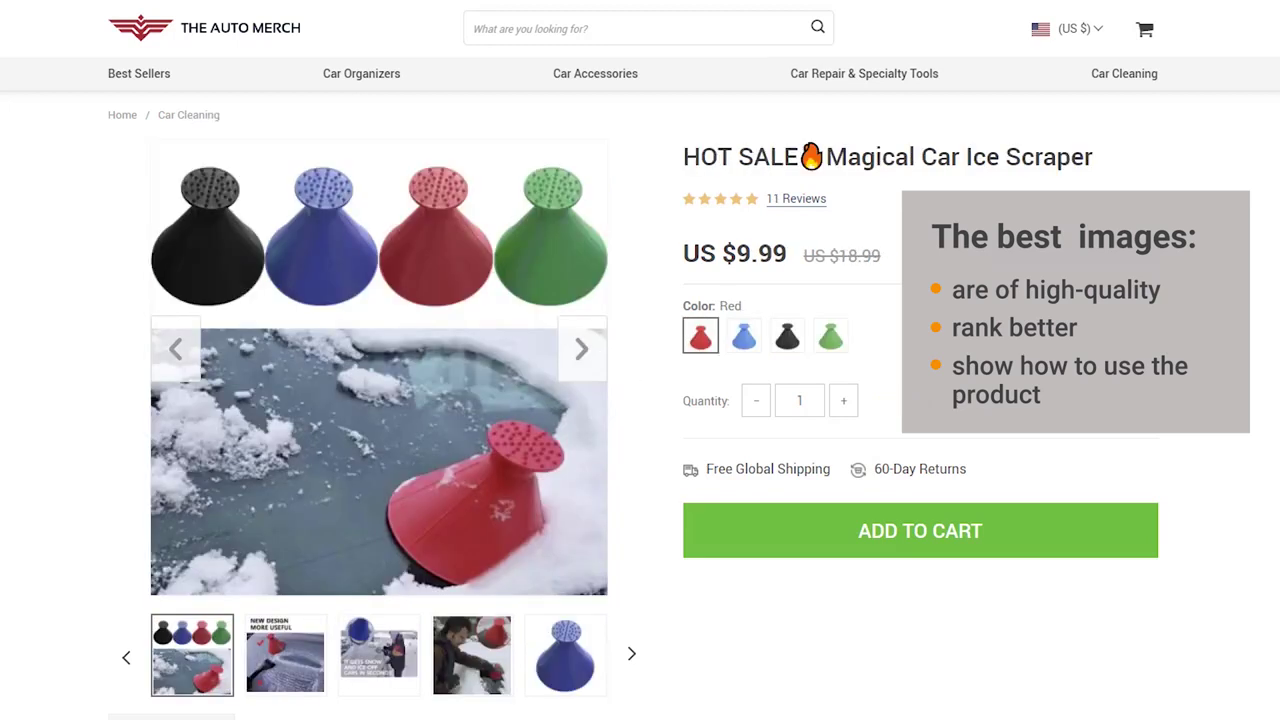
# Examine the product details and images of the Magical Car Ice Scraper
pyautogui.scroll(-5, 640, 388)
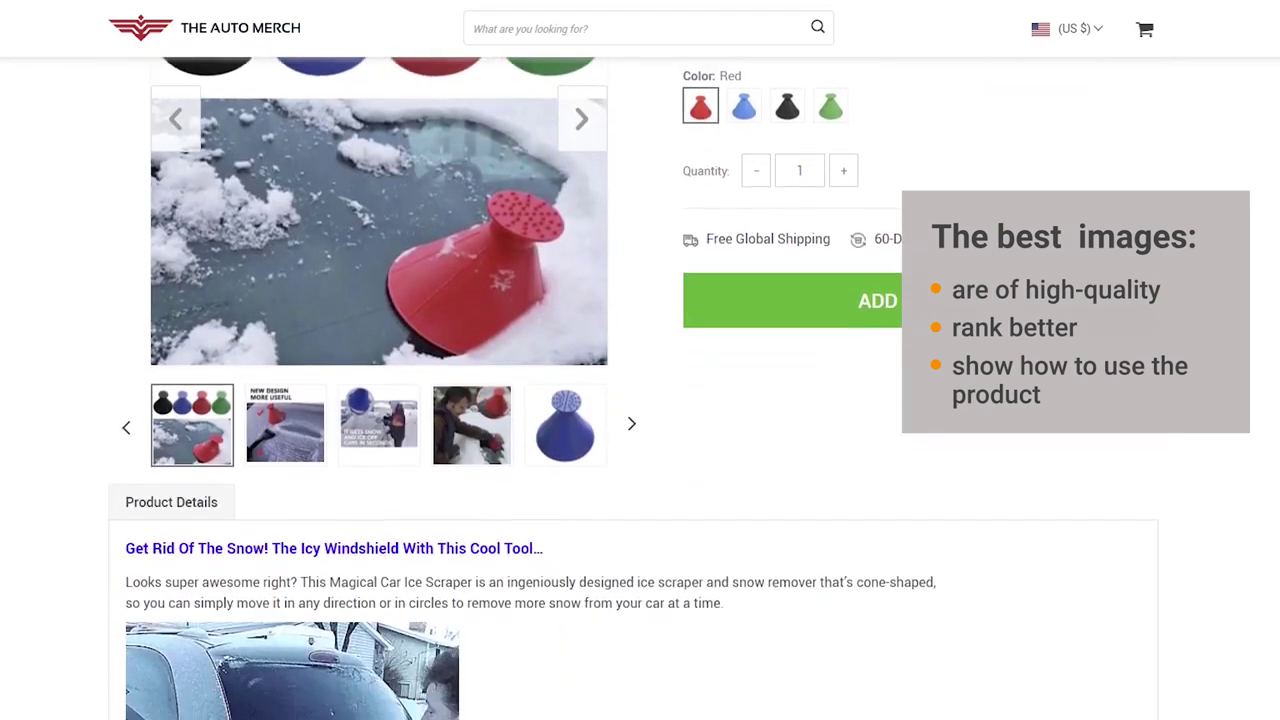
pyautogui.scroll(-1, 640, 388)
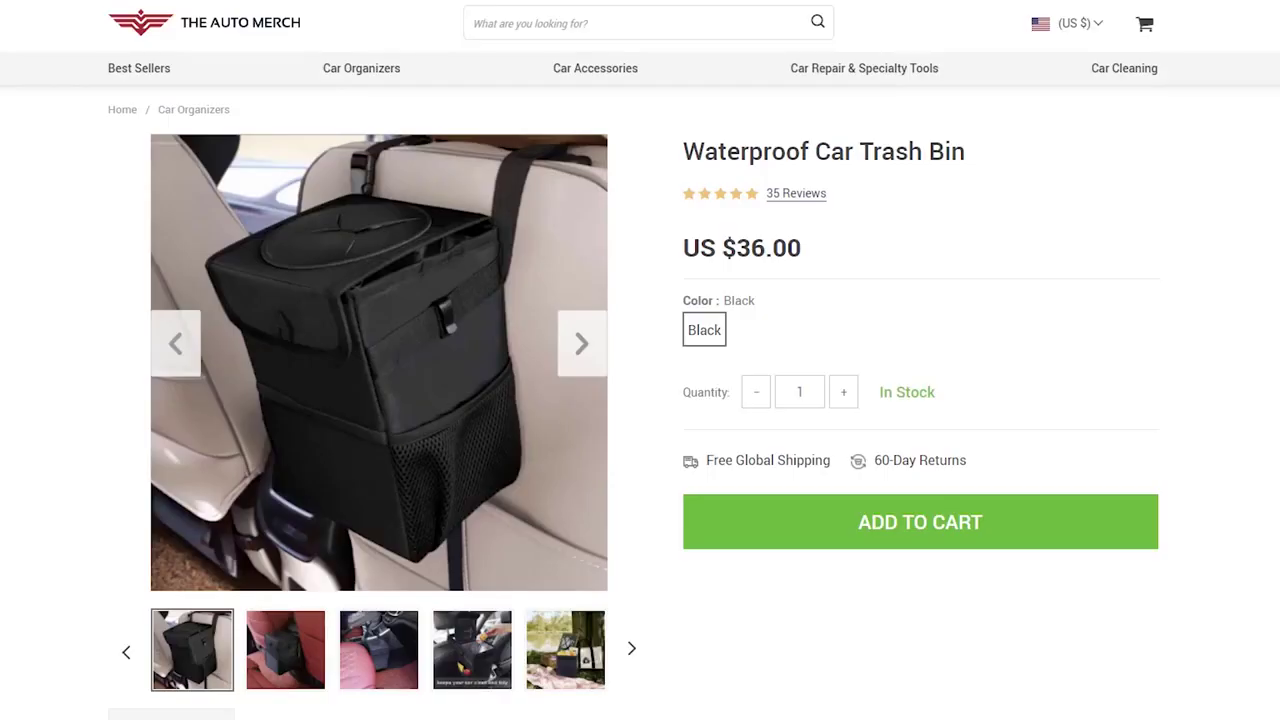
# Read the Waterproof Car Trash Bin's description, features and specifications, along with its customer reviews
pyautogui.scroll(-6, 640, 400)
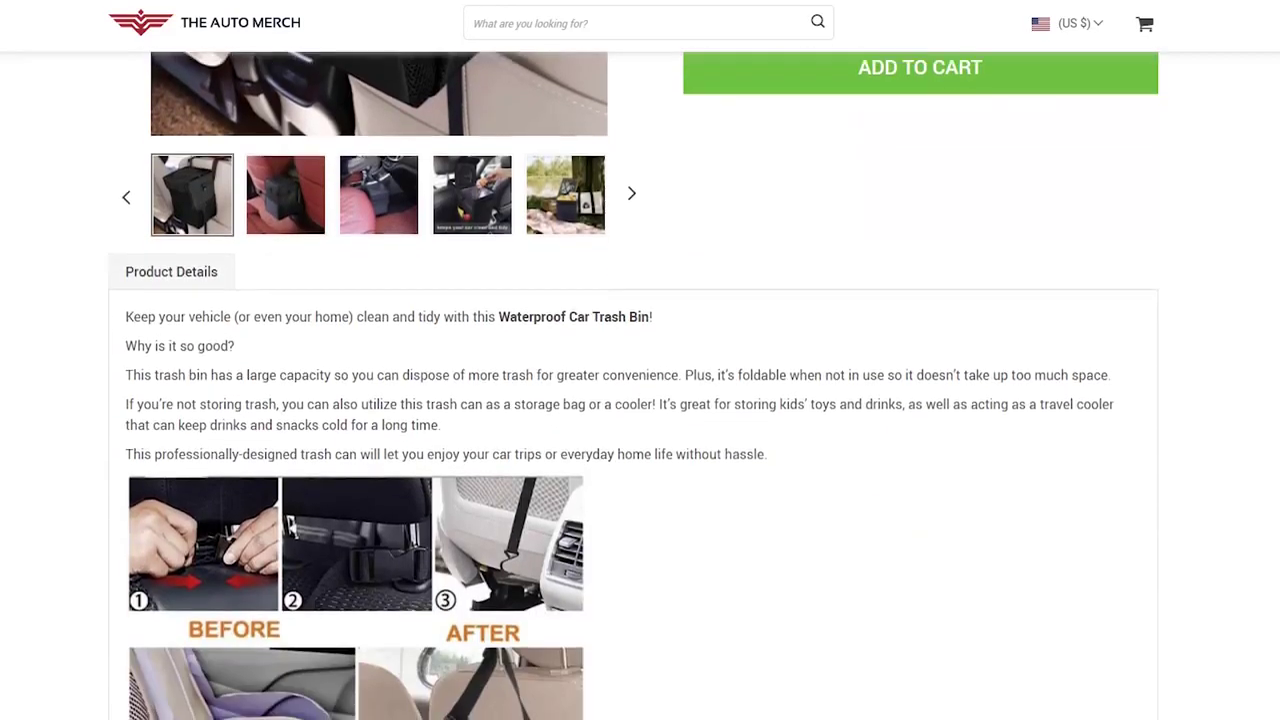
pyautogui.scroll(-1, 640, 400)
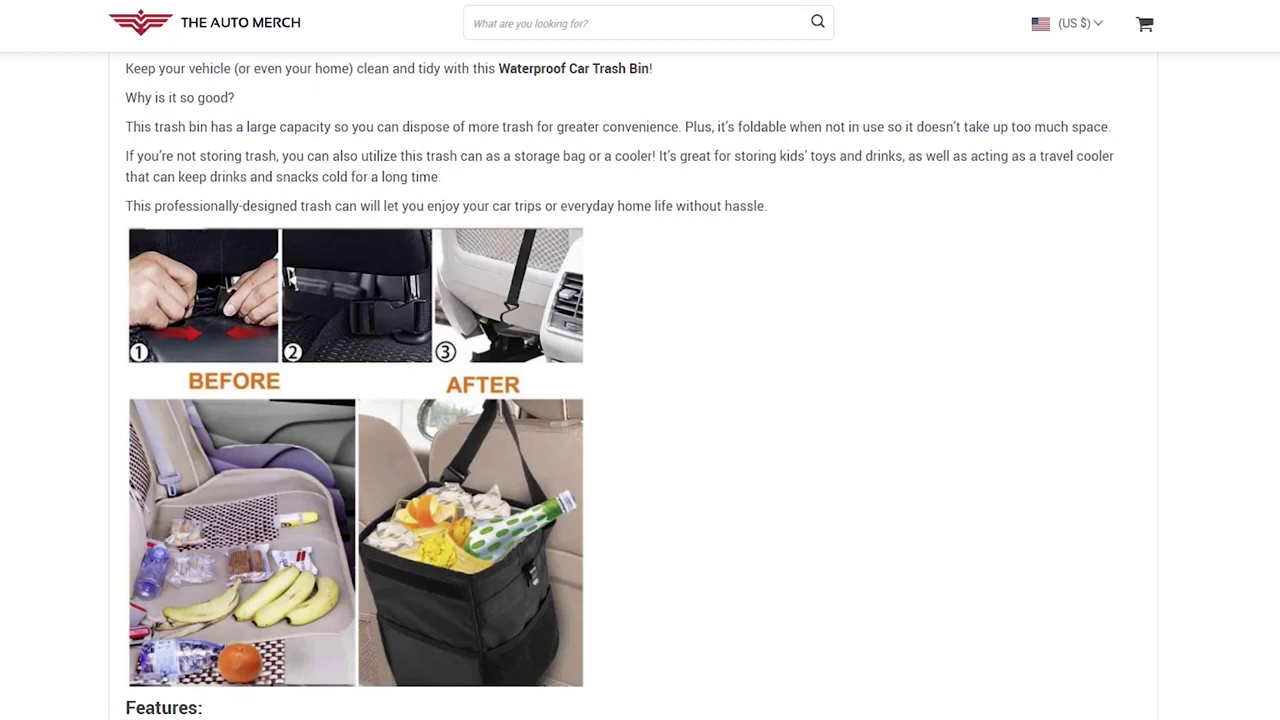
pyautogui.scroll(-5, 640, 400)
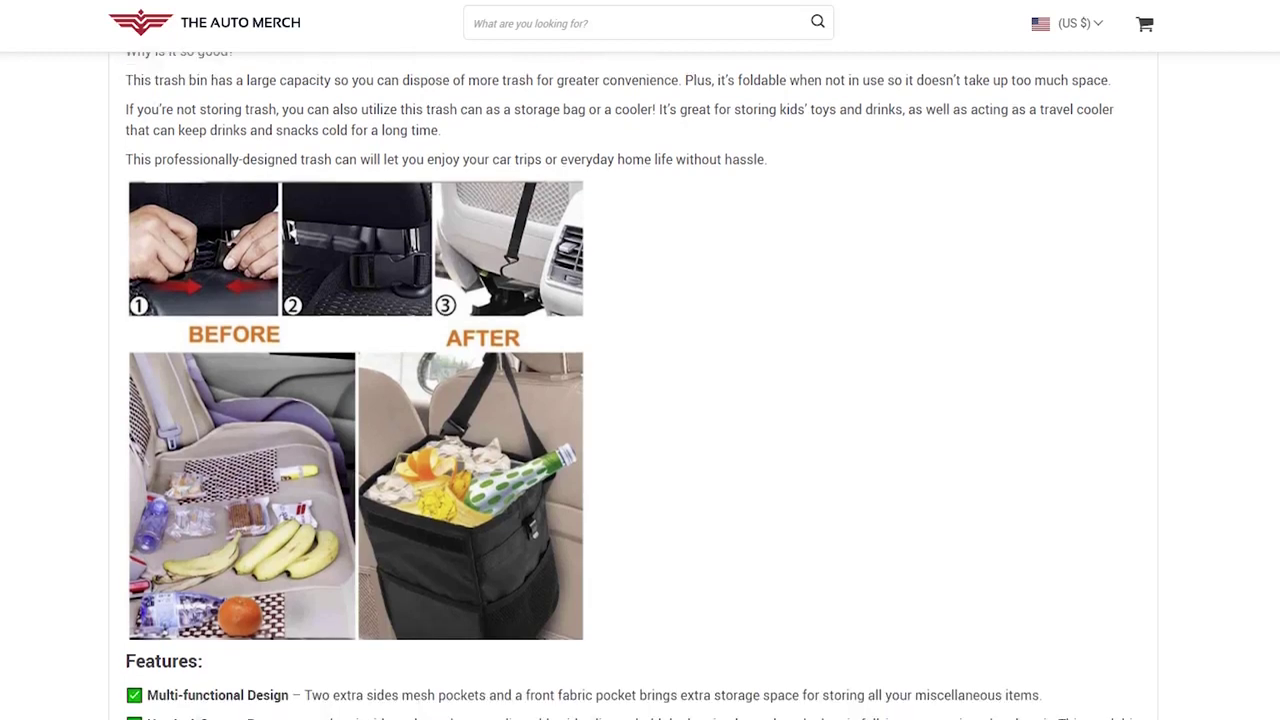
pyautogui.scroll(-1, 640, 400)
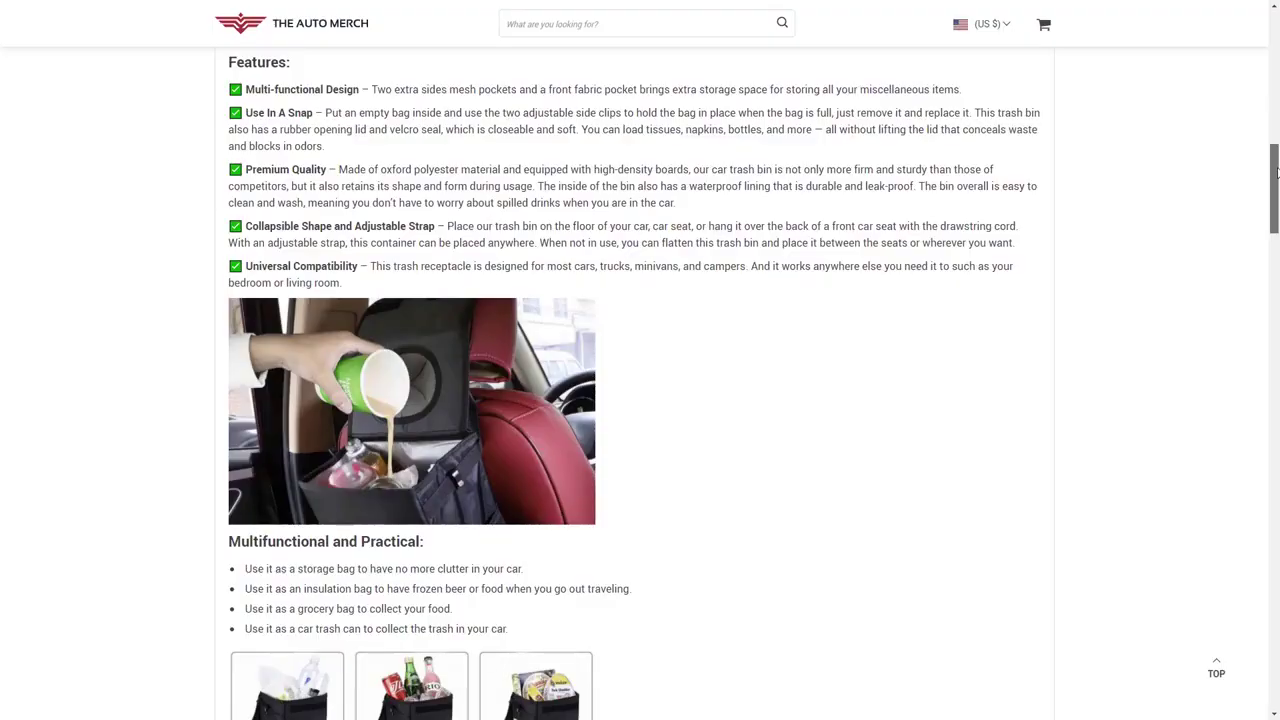
pyautogui.scroll(-2, 1277, 192)
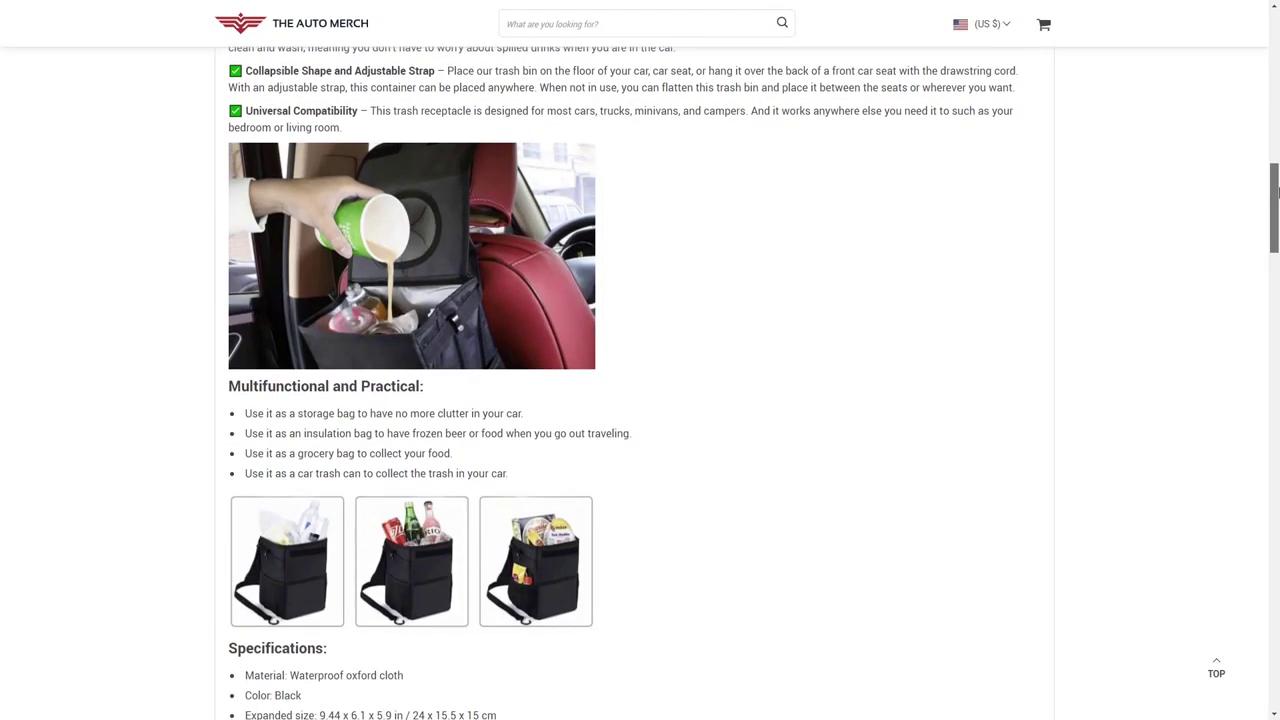
pyautogui.scroll(-1, 1277, 192)
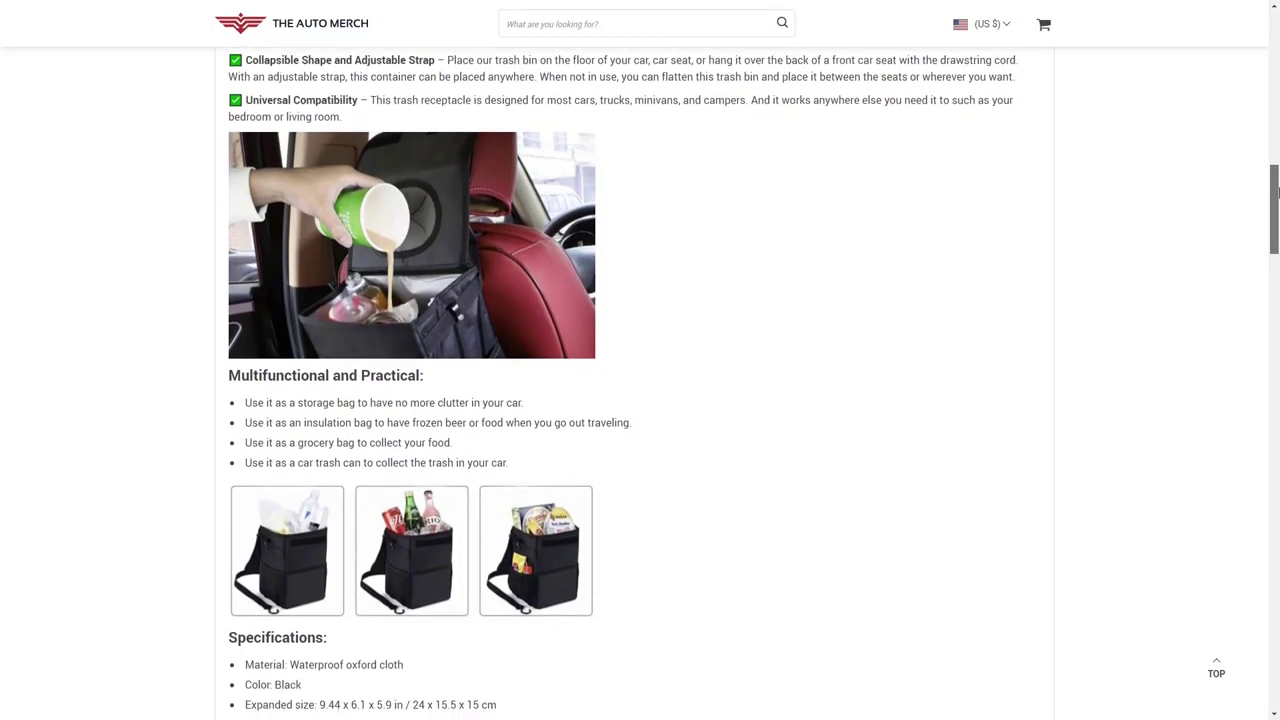
pyautogui.moveTo(1277, 192); pyautogui.dragTo(1277, 218)
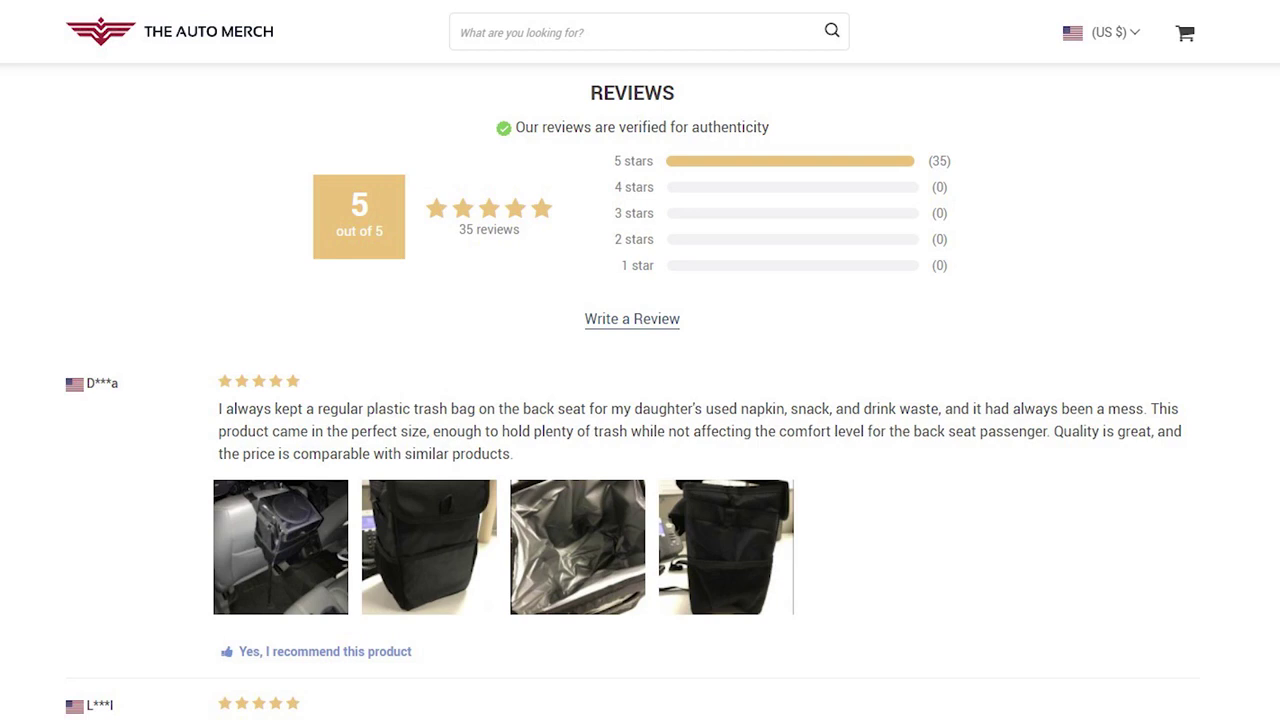
pyautogui.scroll(-5, 640, 390)
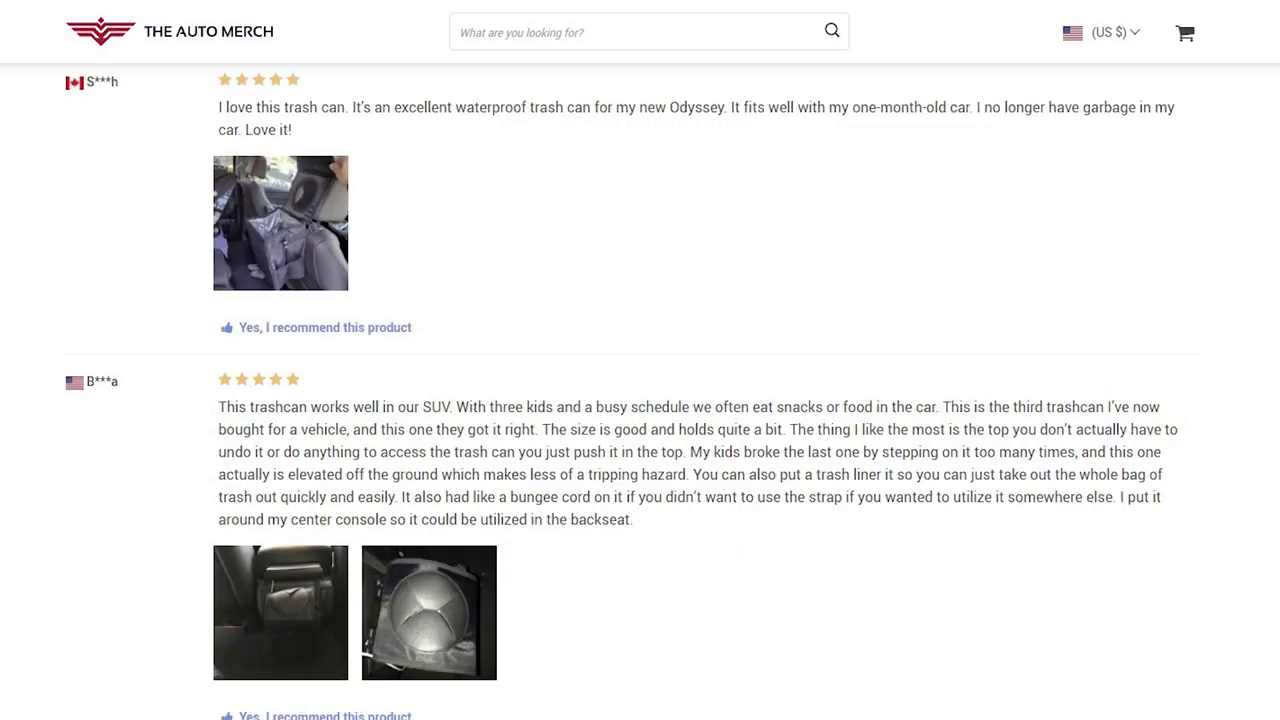
pyautogui.scroll(-5, 640, 390)
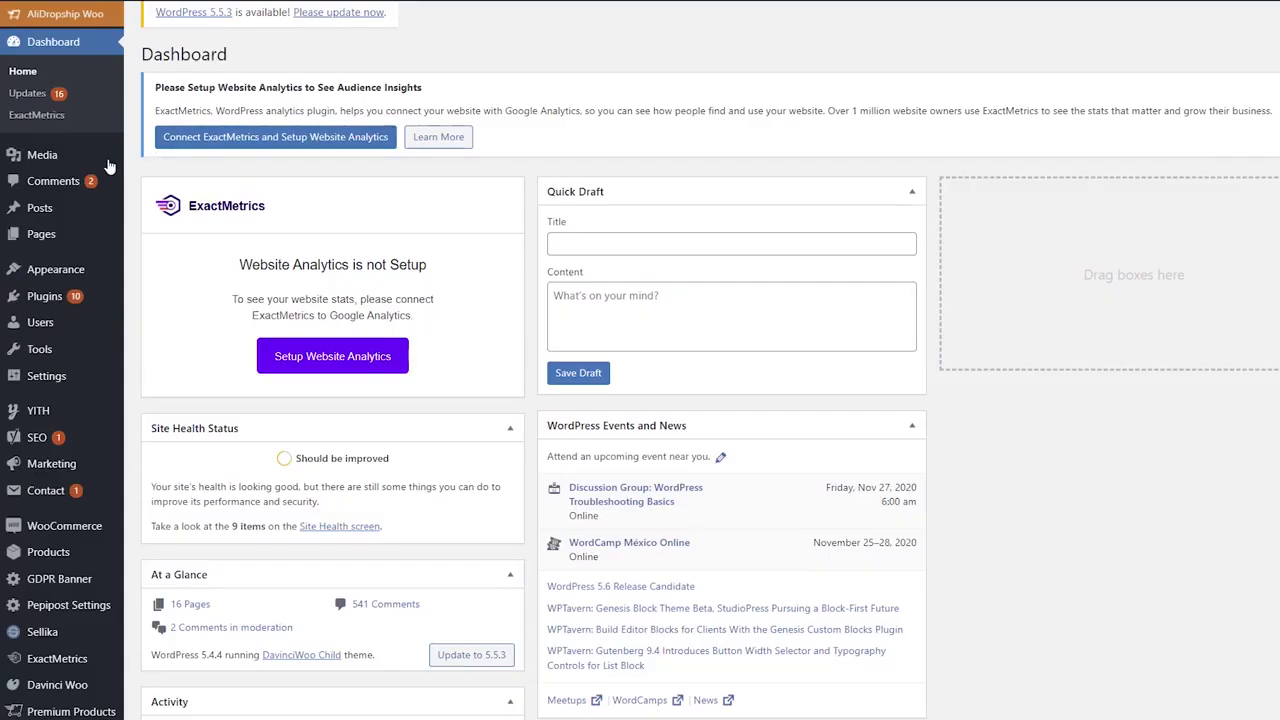
# Open the list of all store products from the WordPress dashboard
pyautogui.moveTo(72, 563)
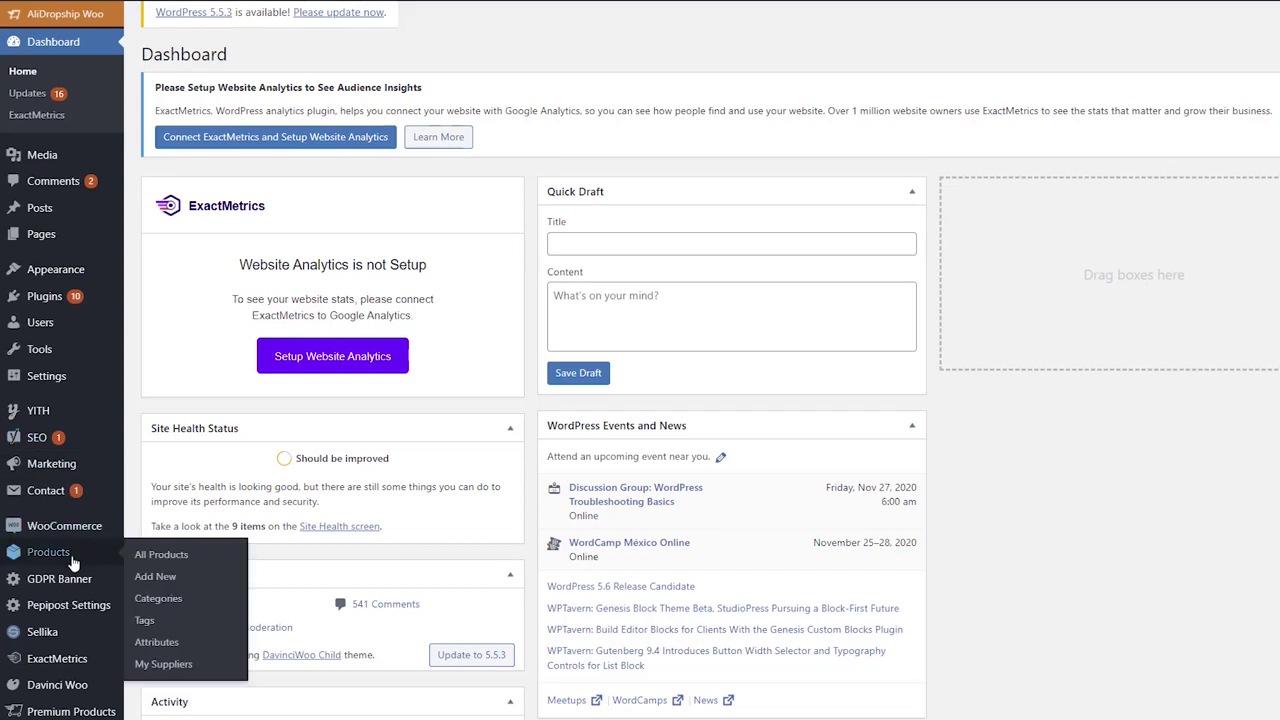
pyautogui.click(161, 555)
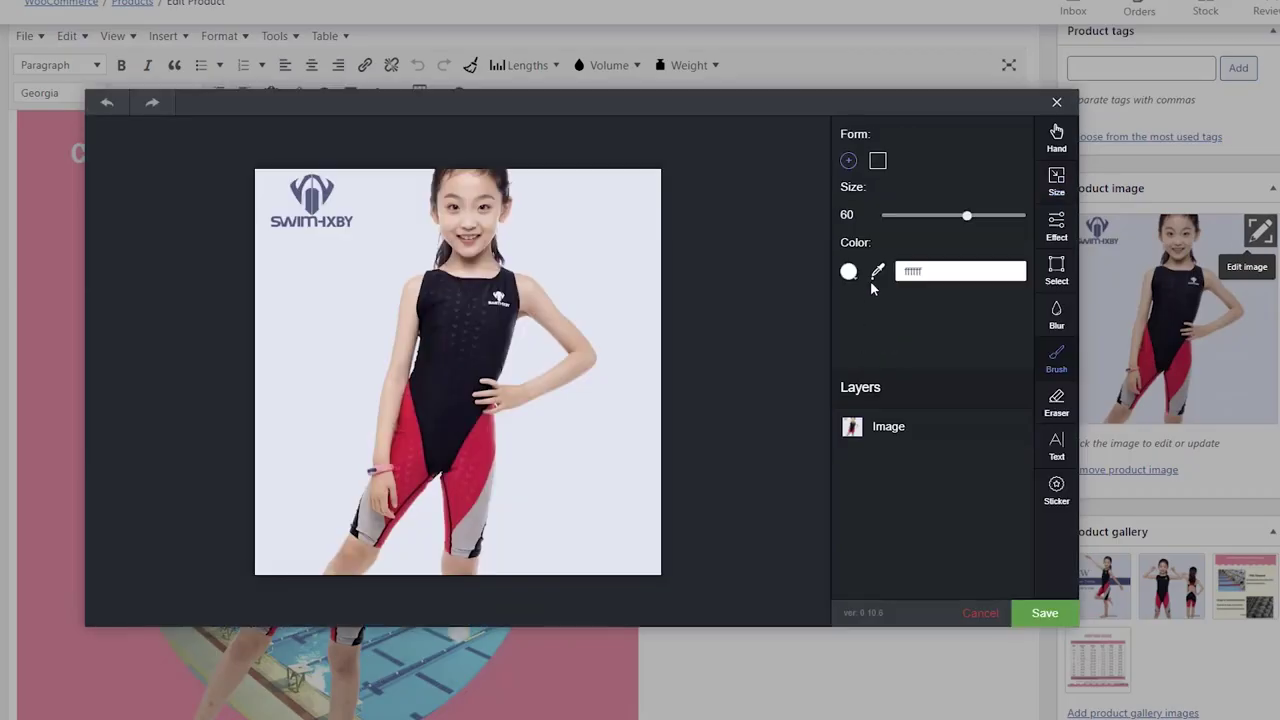
# Sample the background colour e0e7ef, brush over the SWIMHXBY logo in the swimsuit's product image, and save the edited image
pyautogui.click(877, 273)
pyautogui.click(334, 307)
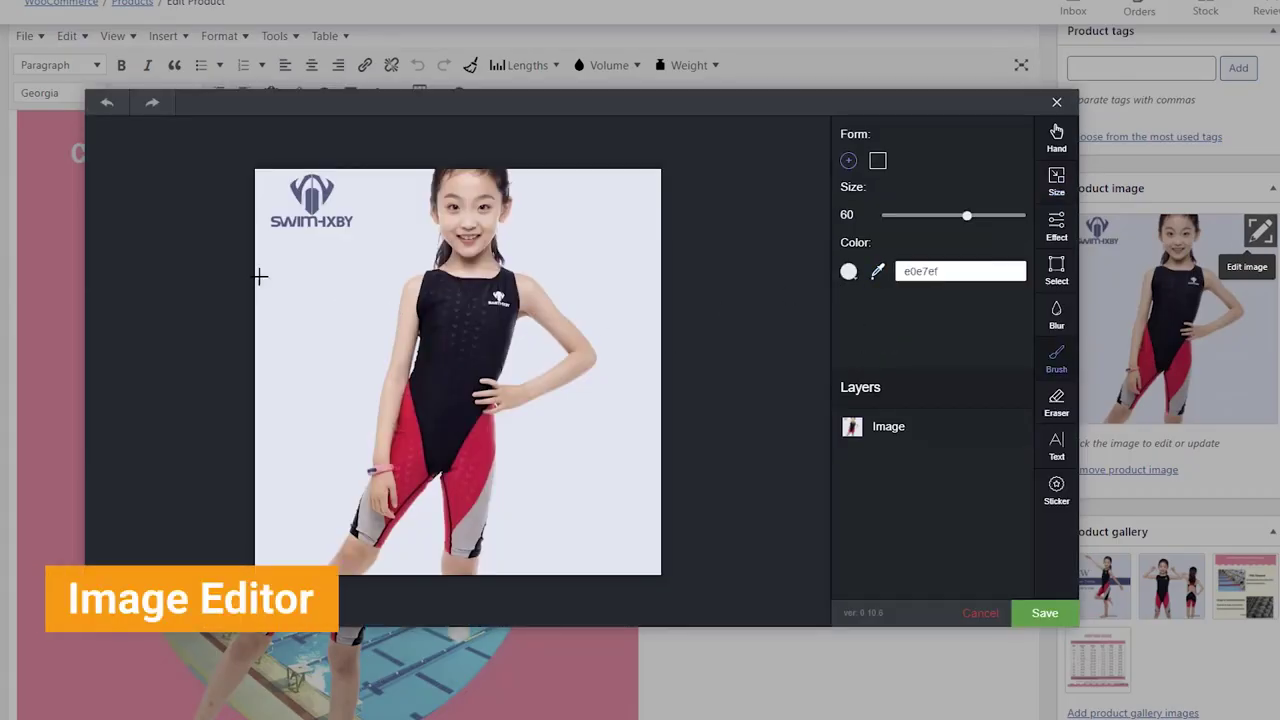
pyautogui.moveTo(367, 230)
pyautogui.mouseDown()
pyautogui.moveTo(276, 214)
pyautogui.moveTo(300, 186)
pyautogui.moveTo(326, 211)
pyautogui.moveTo(368, 221)
pyautogui.mouseUp()
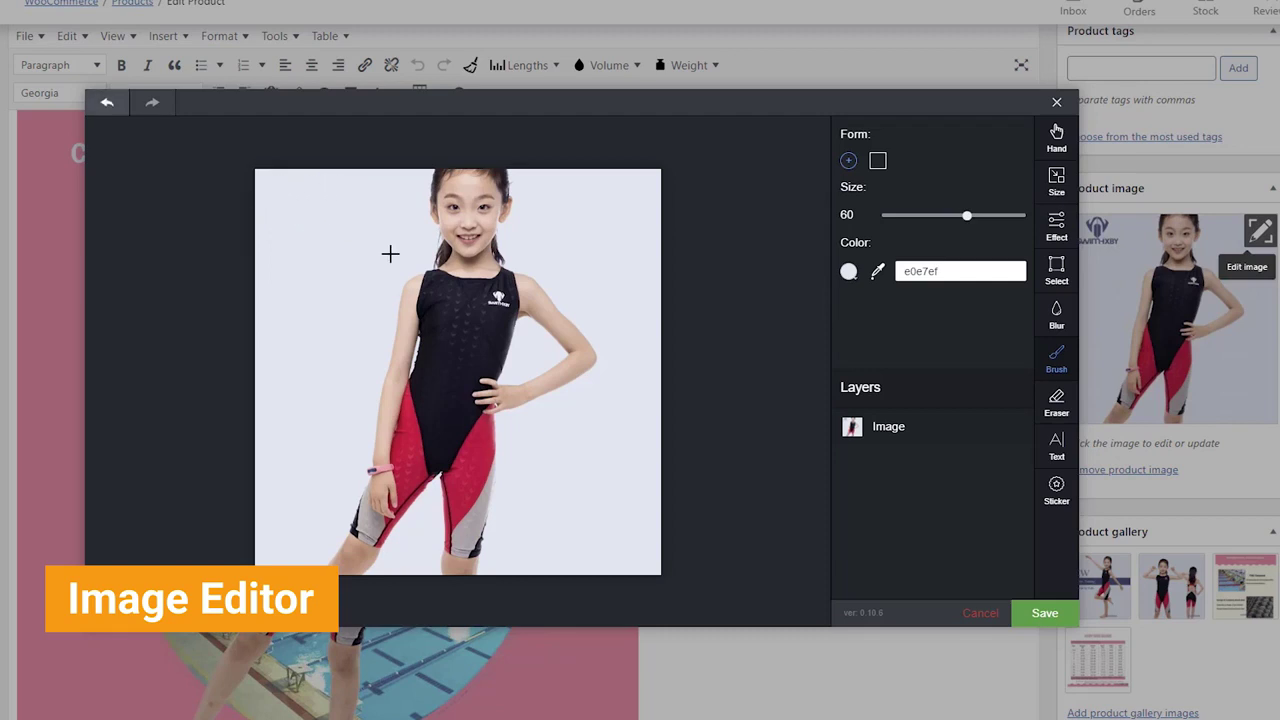
pyautogui.click(1044, 616)
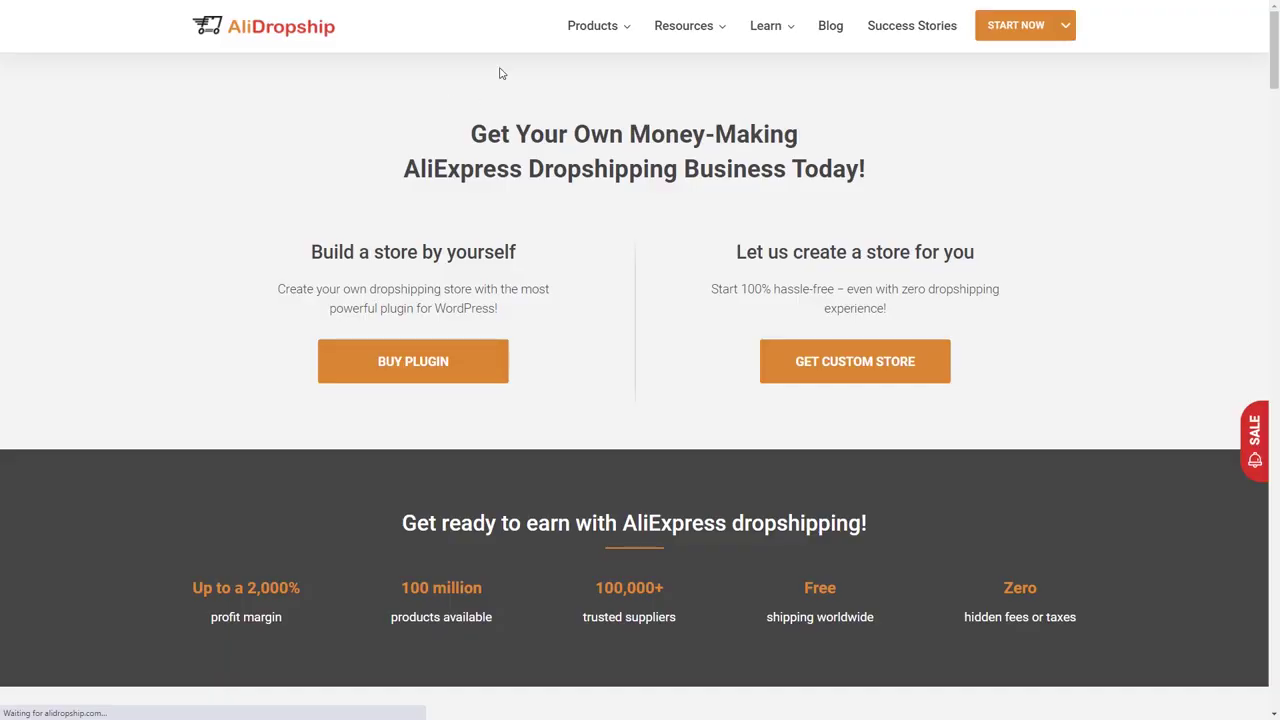
# Find the Split Test add-on among AliDropship's workflow automaters and open its product page
pyautogui.moveTo(592, 36)
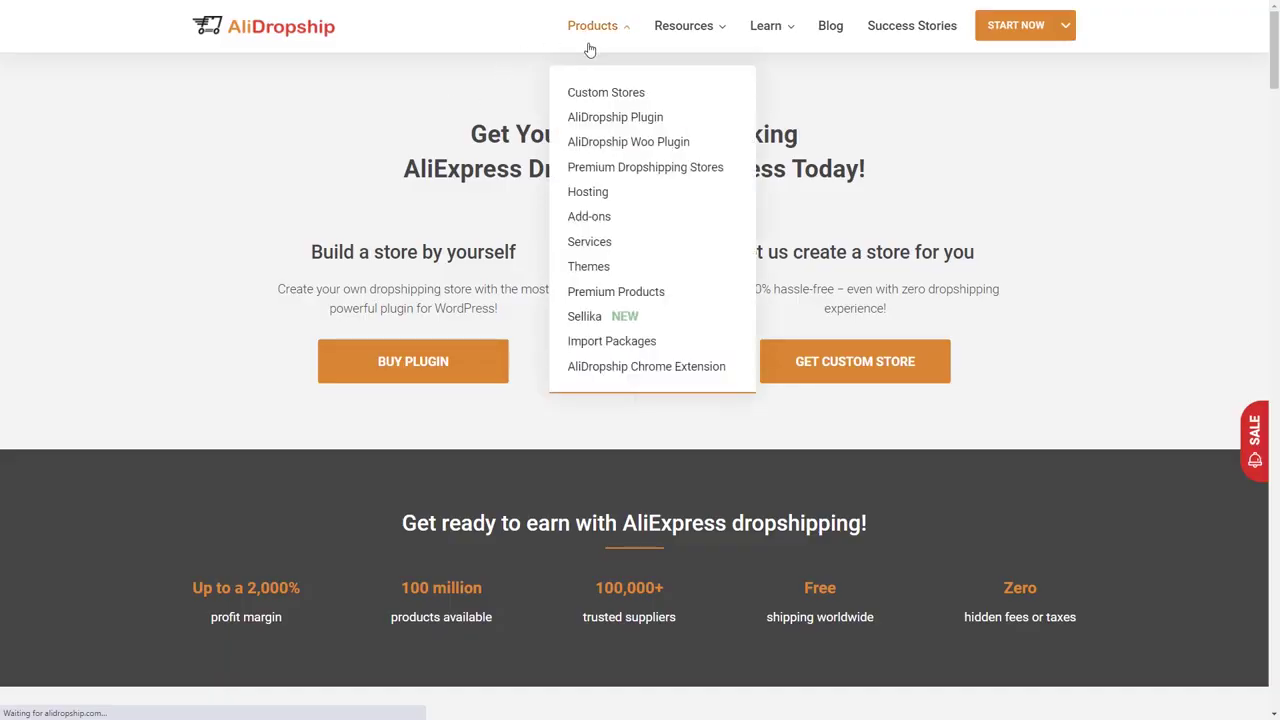
pyautogui.click(583, 218)
pyautogui.moveTo(1275, 45); pyautogui.dragTo(1271, 248)
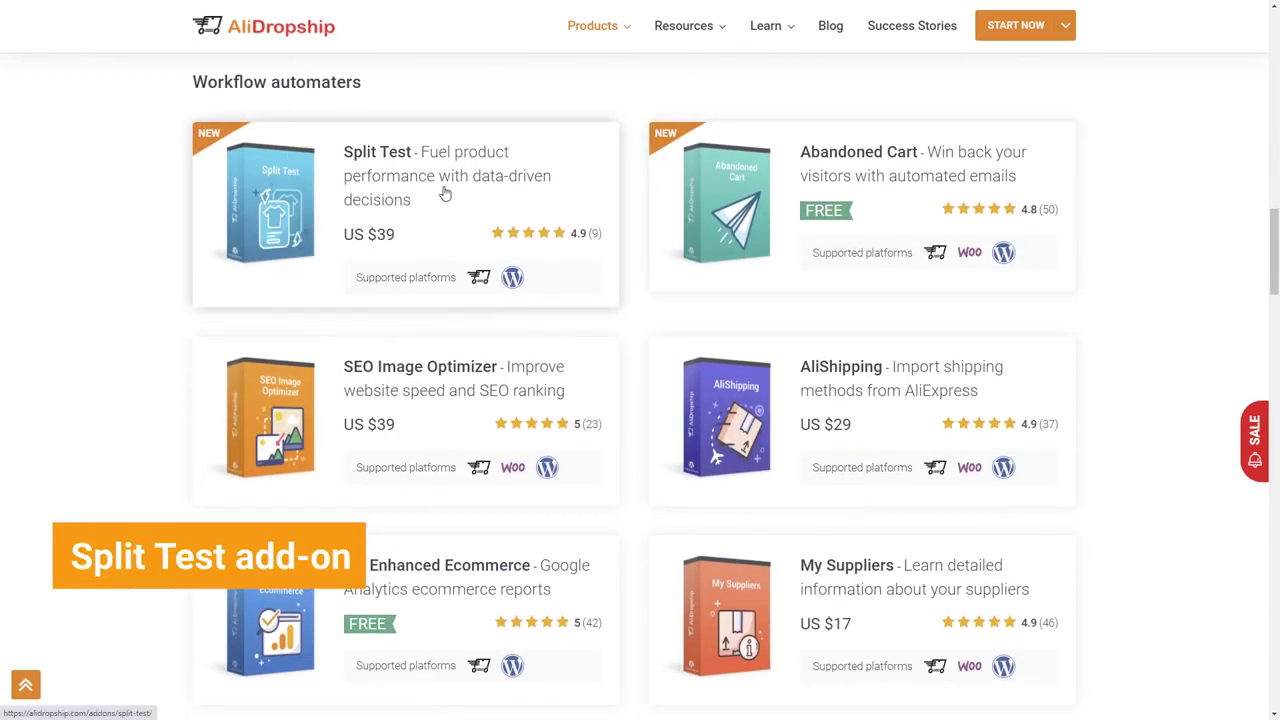
pyautogui.click(418, 170)
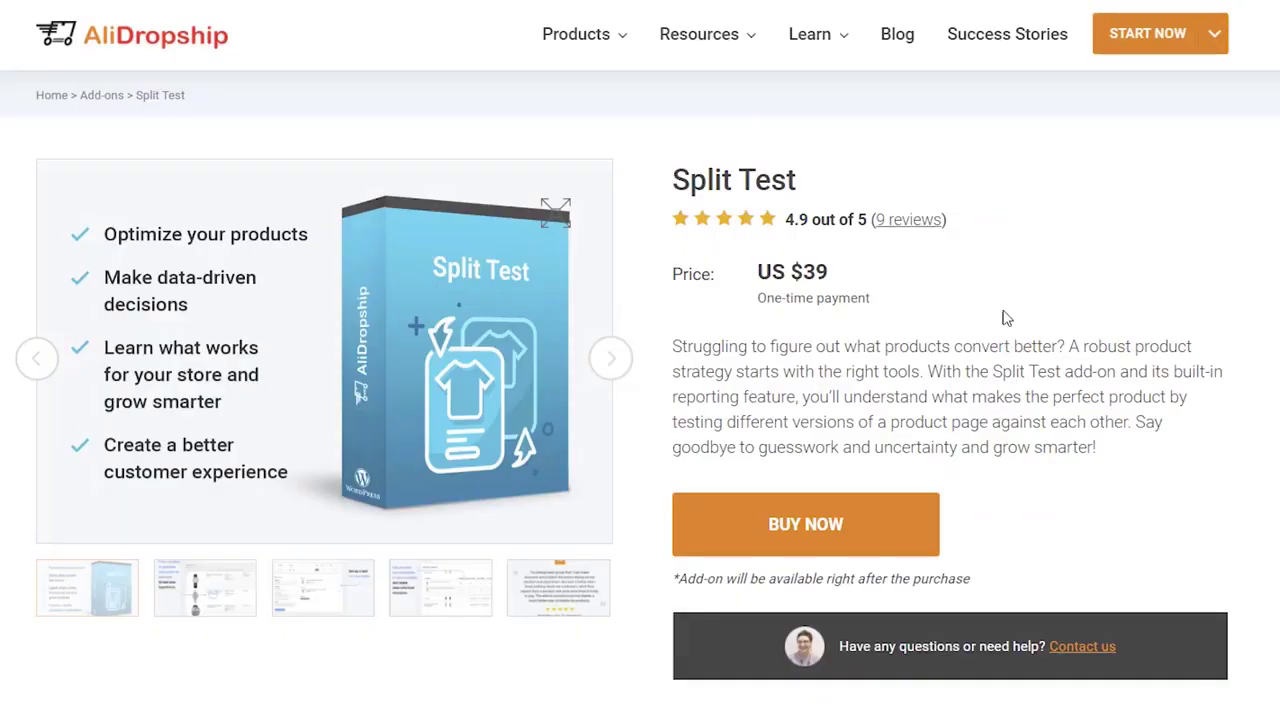
# Browse the Split Test add-on's preview images showing product duplication and test setup
pyautogui.click(604, 378)
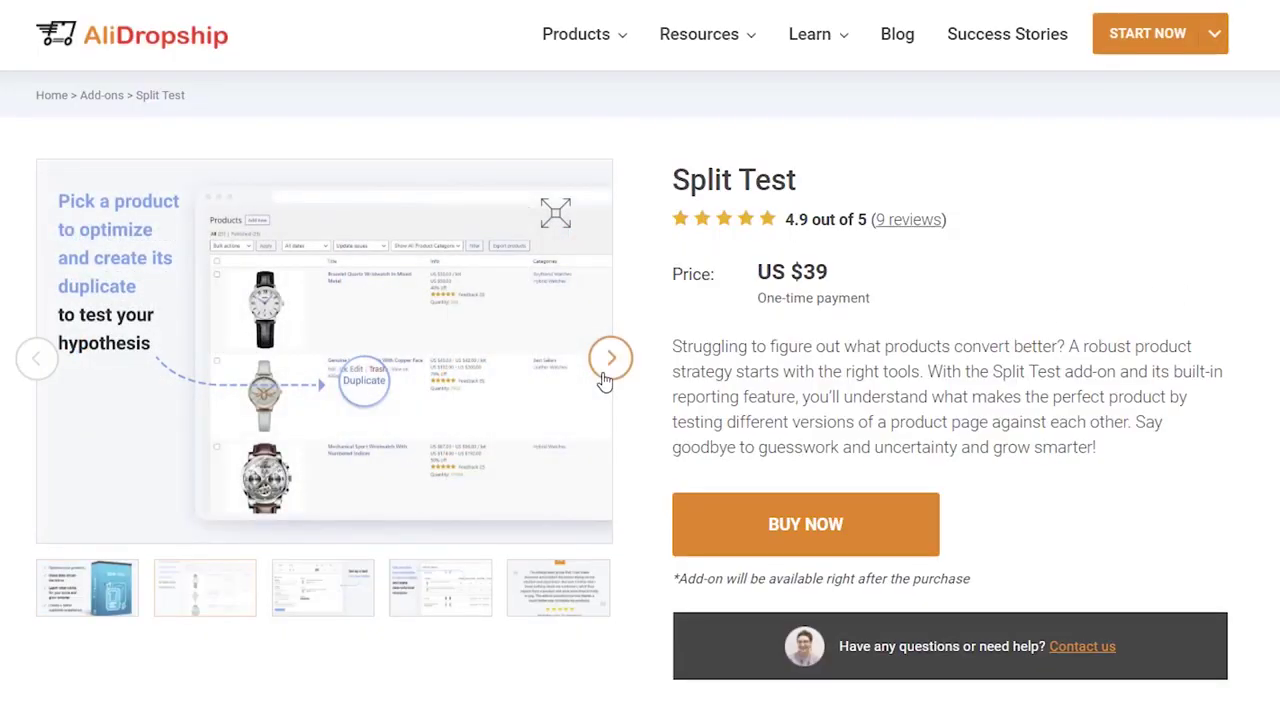
pyautogui.click(604, 378)
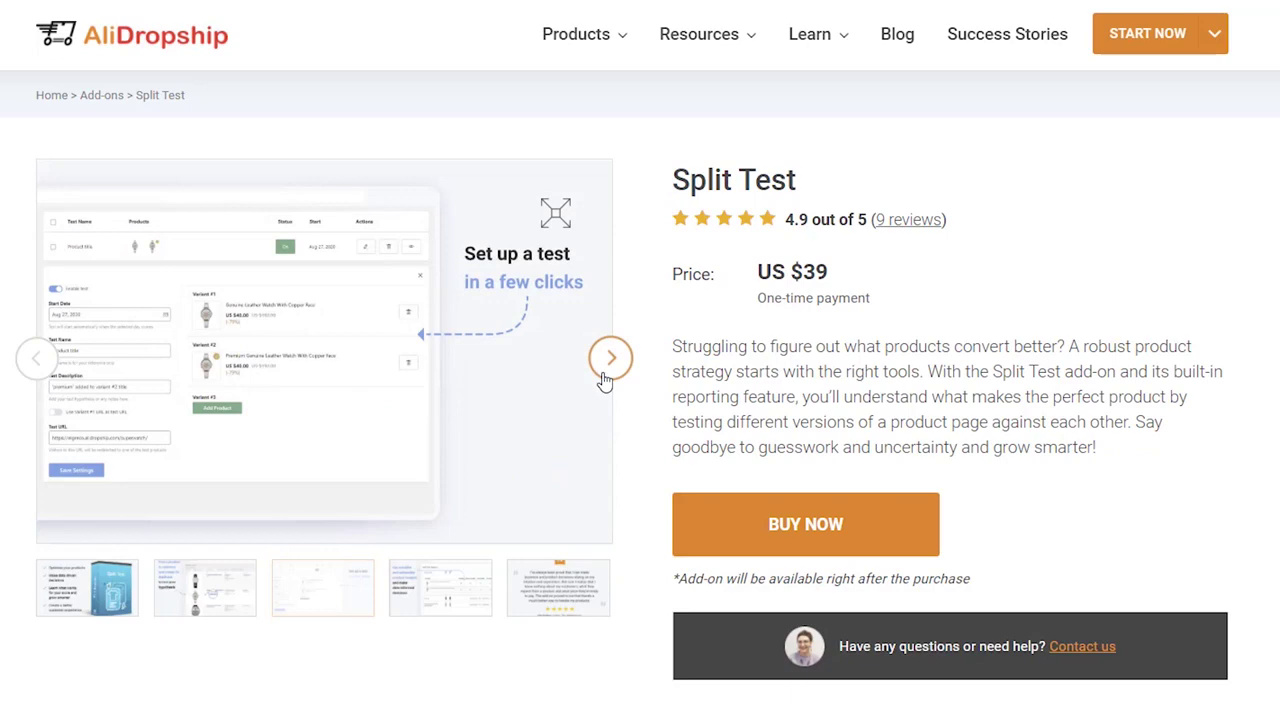
pyautogui.click(604, 378)
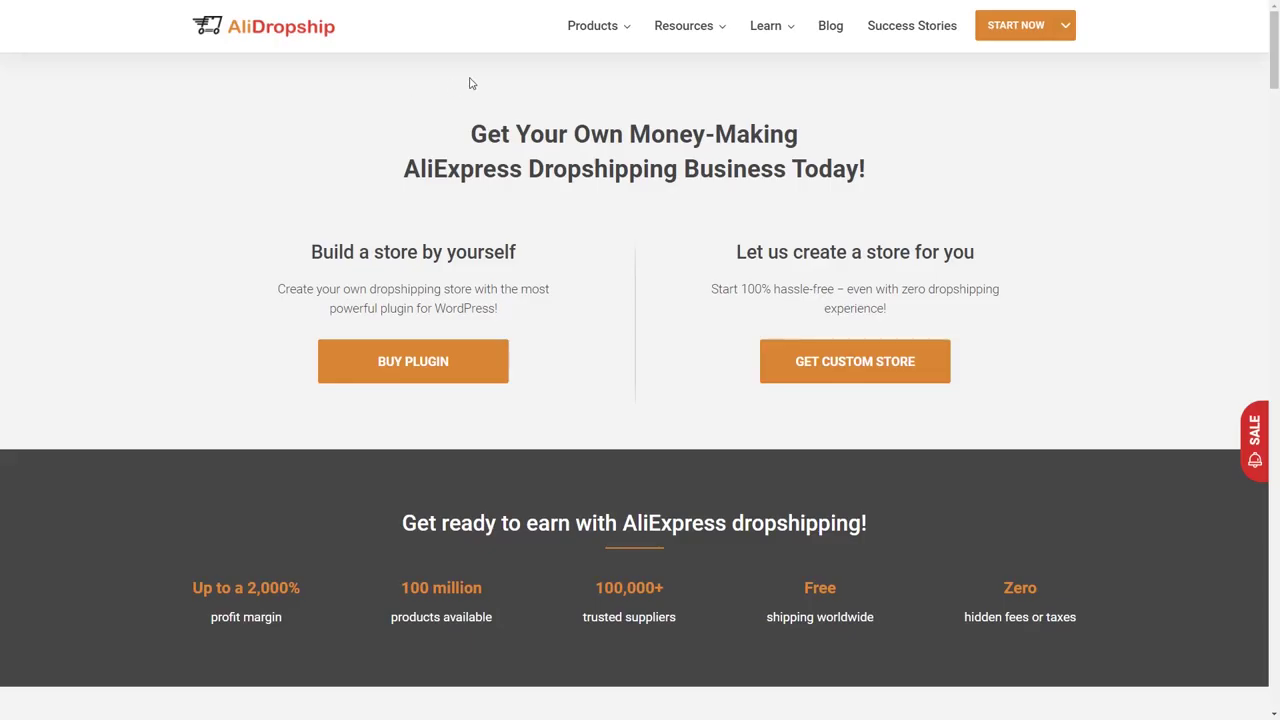
# Open the Sellika product page from AliDropship's product offerings
pyautogui.moveTo(565, 36)
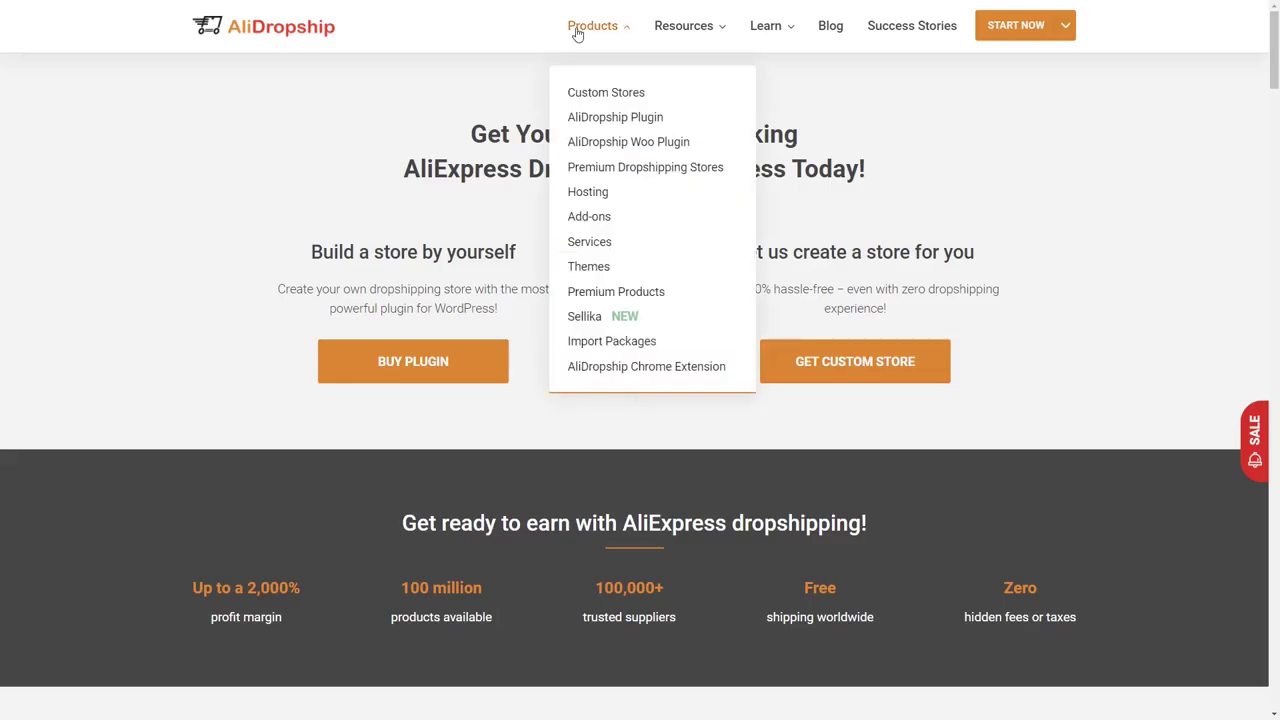
pyautogui.click(588, 318)
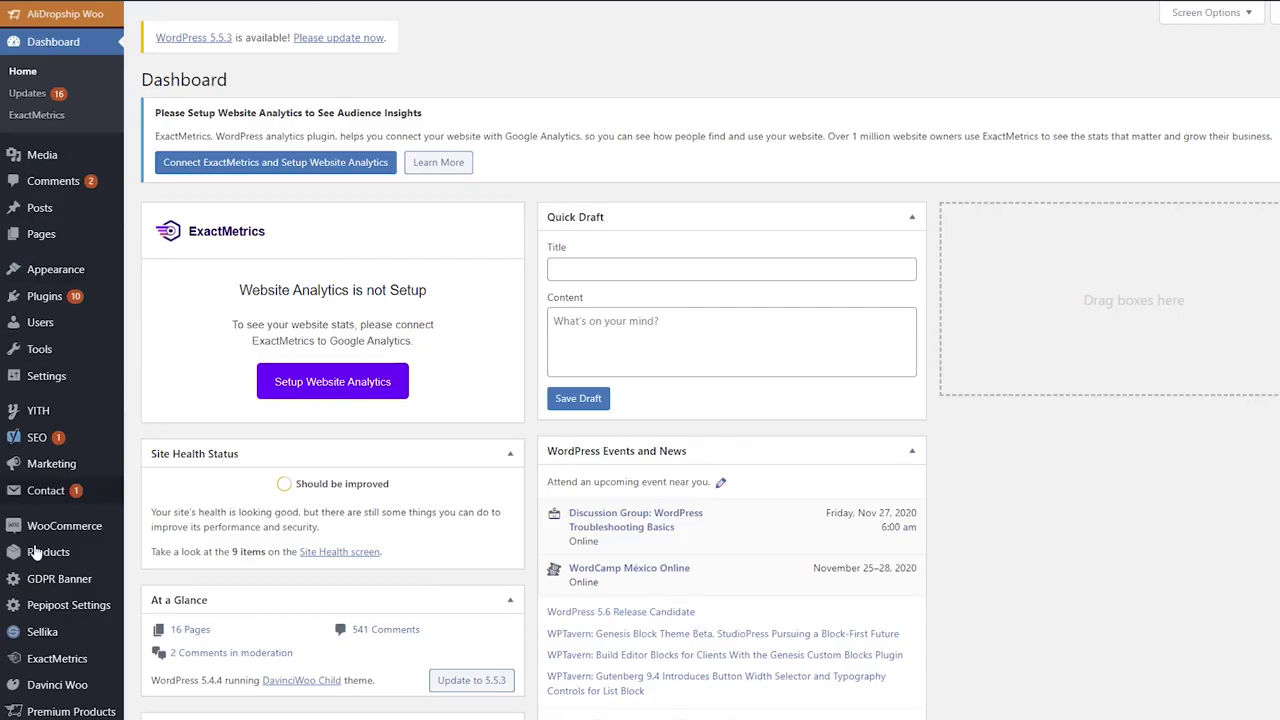
# Open Sellika's settings in the WordPress dashboard and review the description options, title stop list, item specifics and product SEO templates
pyautogui.moveTo(42, 642)
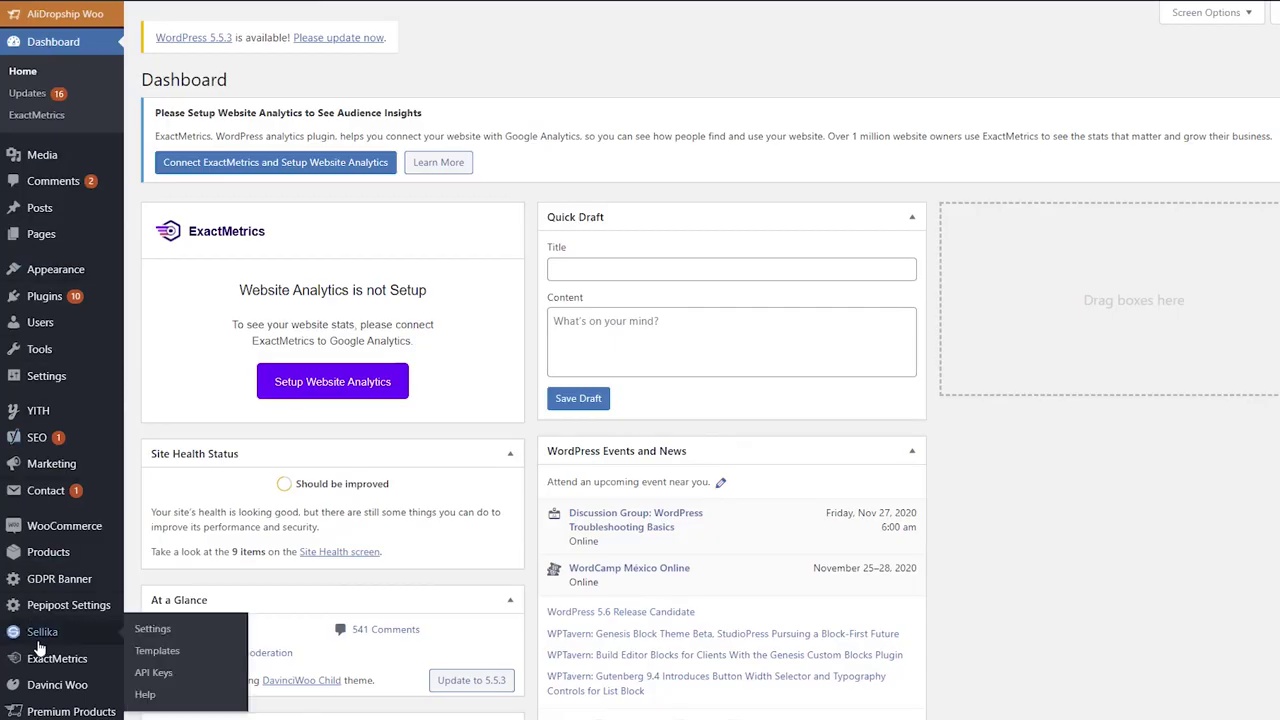
pyautogui.click(143, 632)
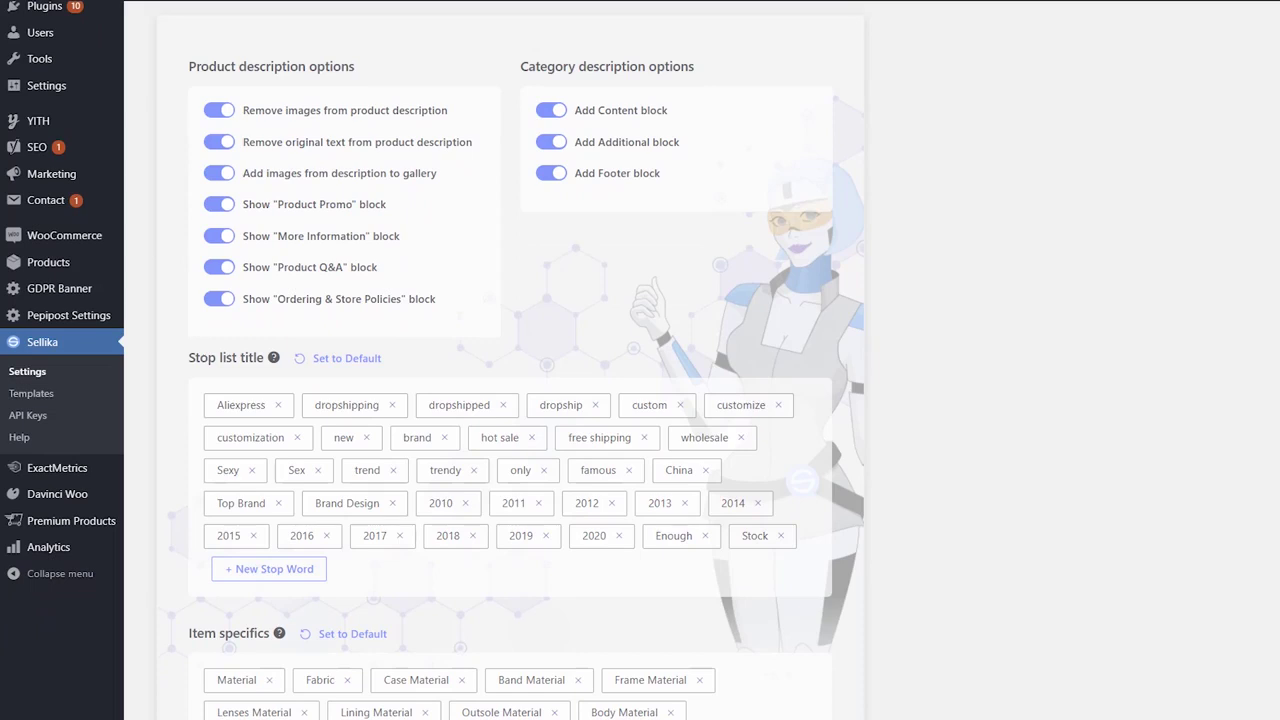
pyautogui.scroll(-6, 510, 400)
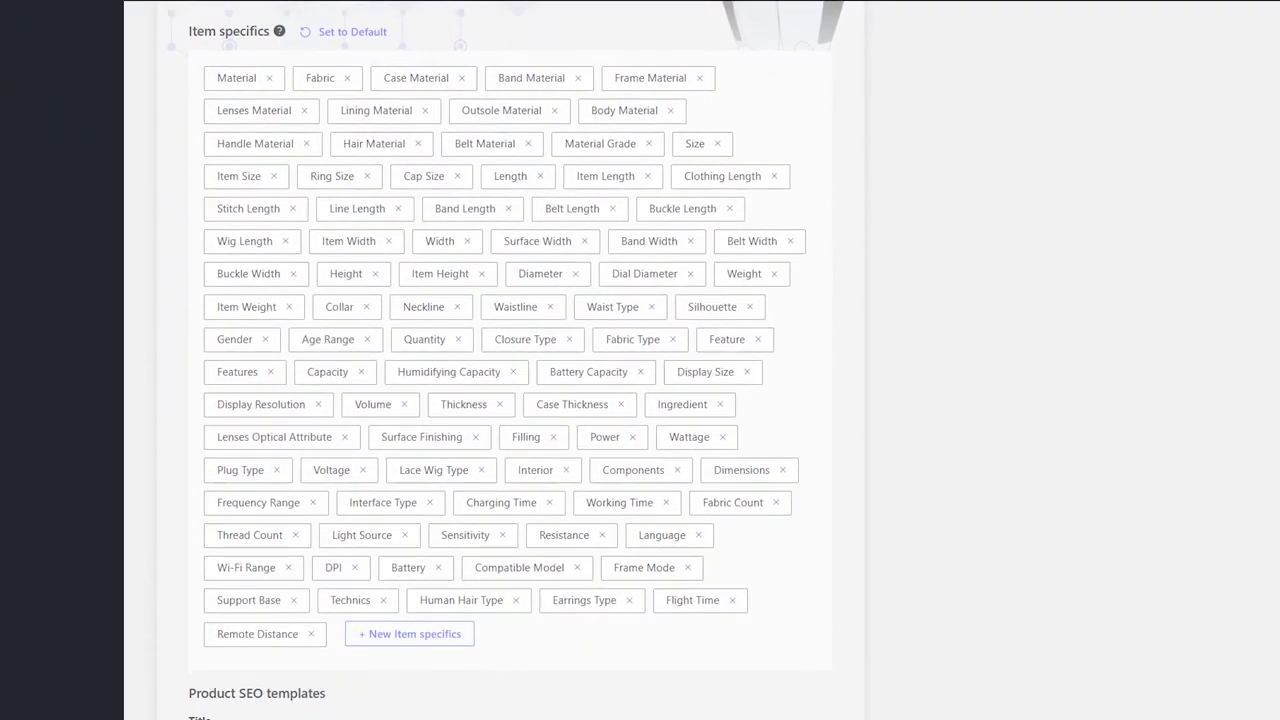
pyautogui.scroll(-4, 510, 400)
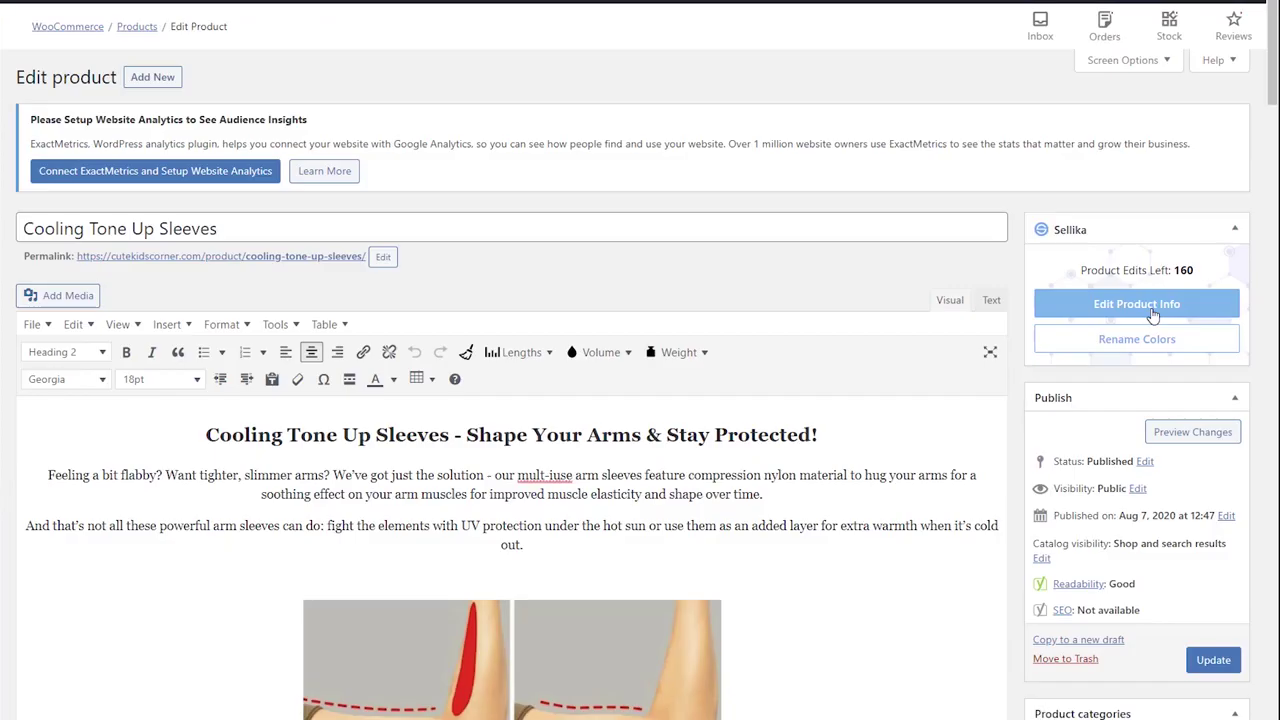
# Run Sellika's product info editing on the Cooling Tone Up Sleeves product
pyautogui.click(1153, 314)
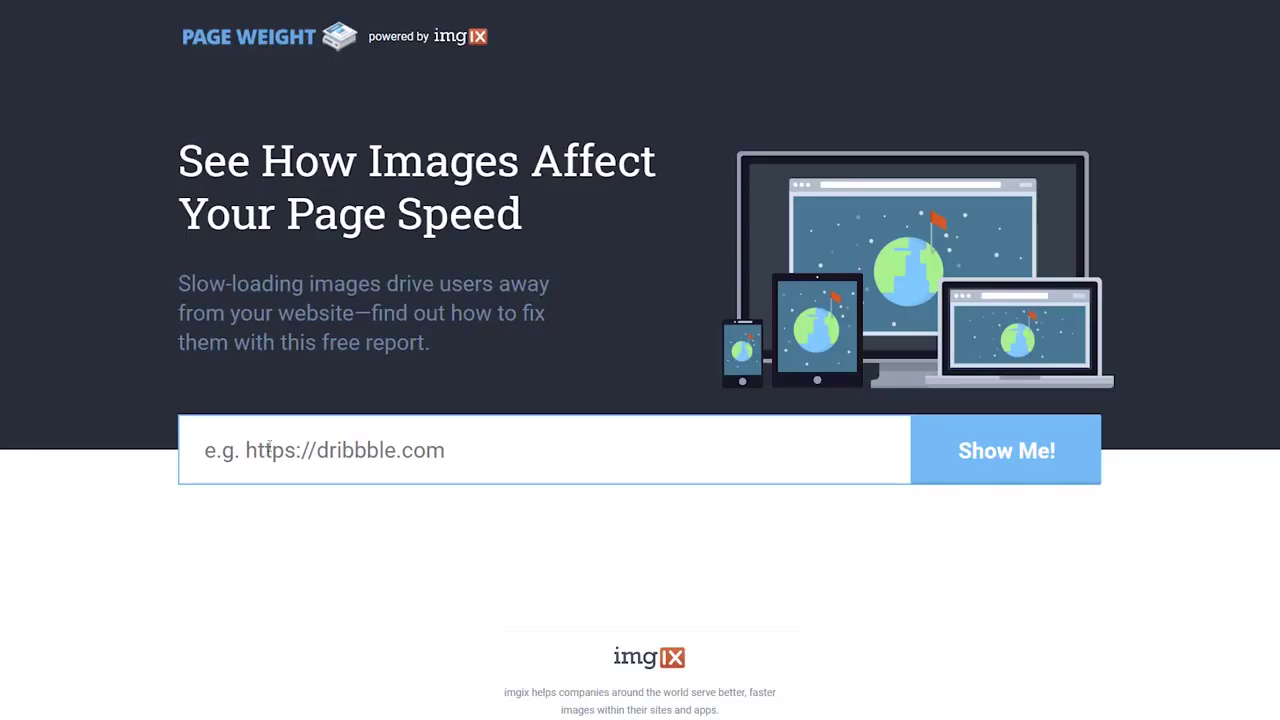
pyautogui.click(269, 450)
pyautogui.write('https://theautomerch.com/repair-liquid/')
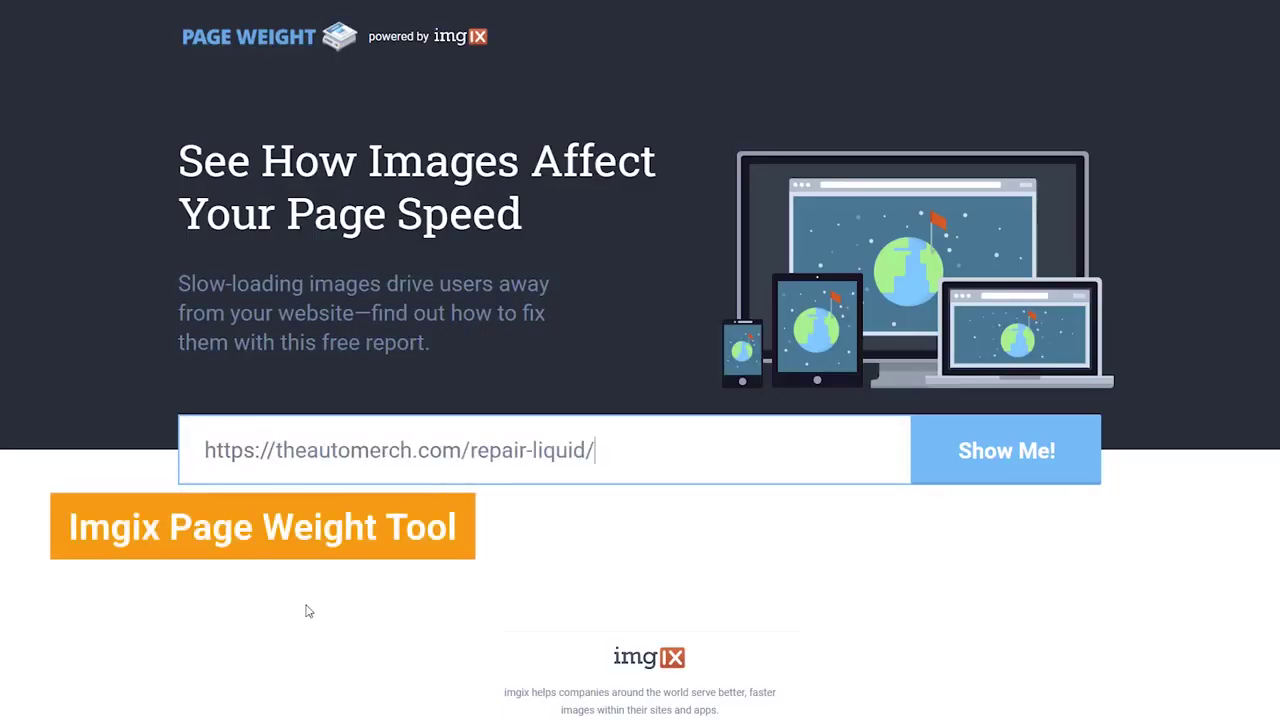
pyautogui.click(1024, 467)
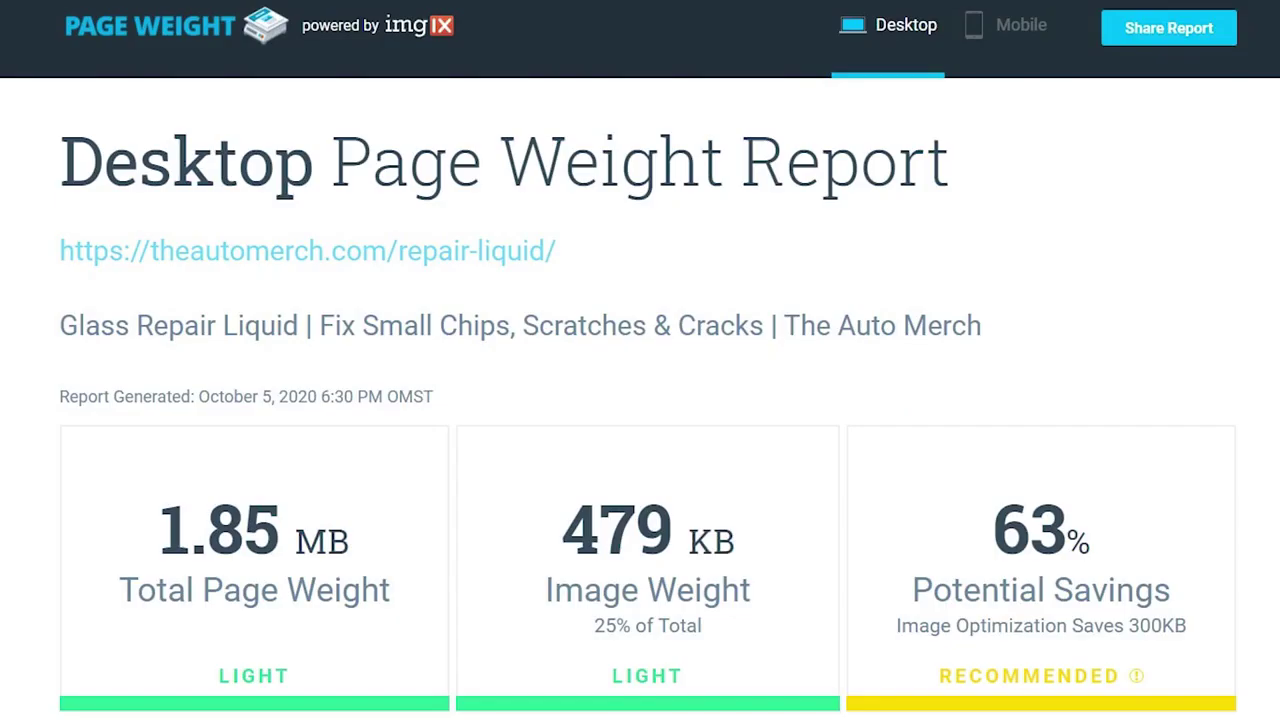